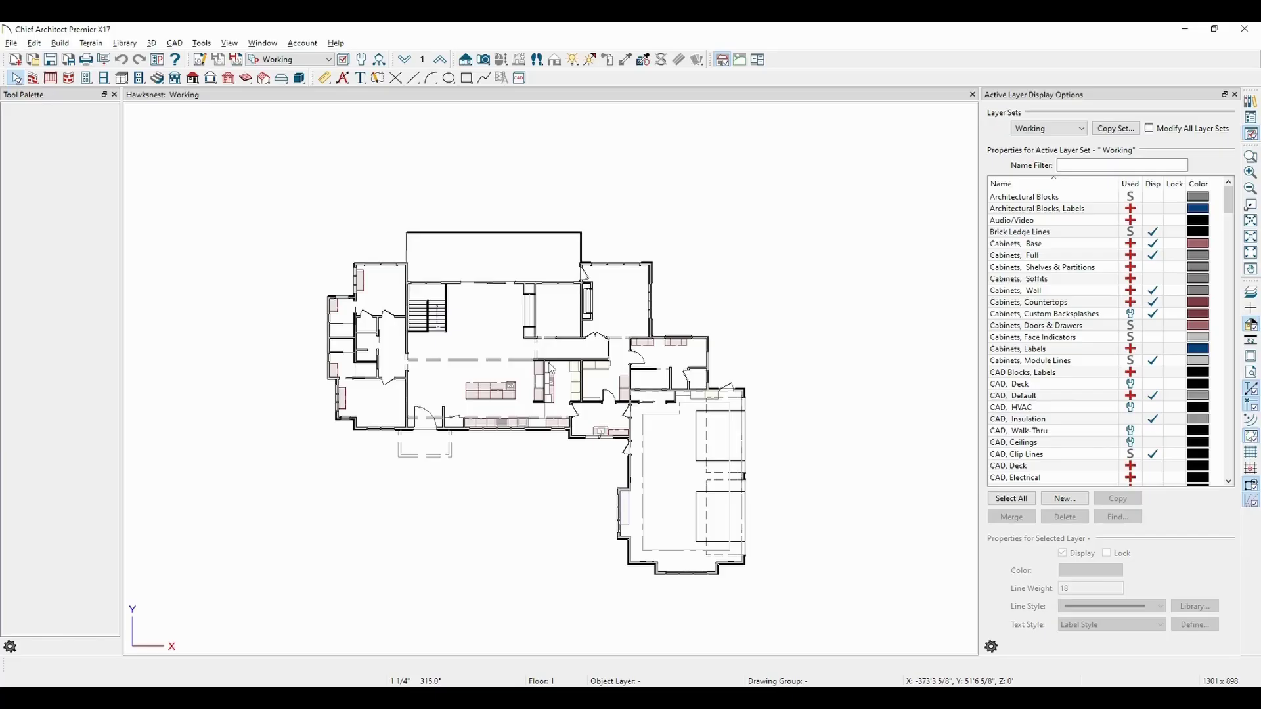
- Create a terrain perimeter around the Hawksnest plan and open its specification
left_click(105, 49)
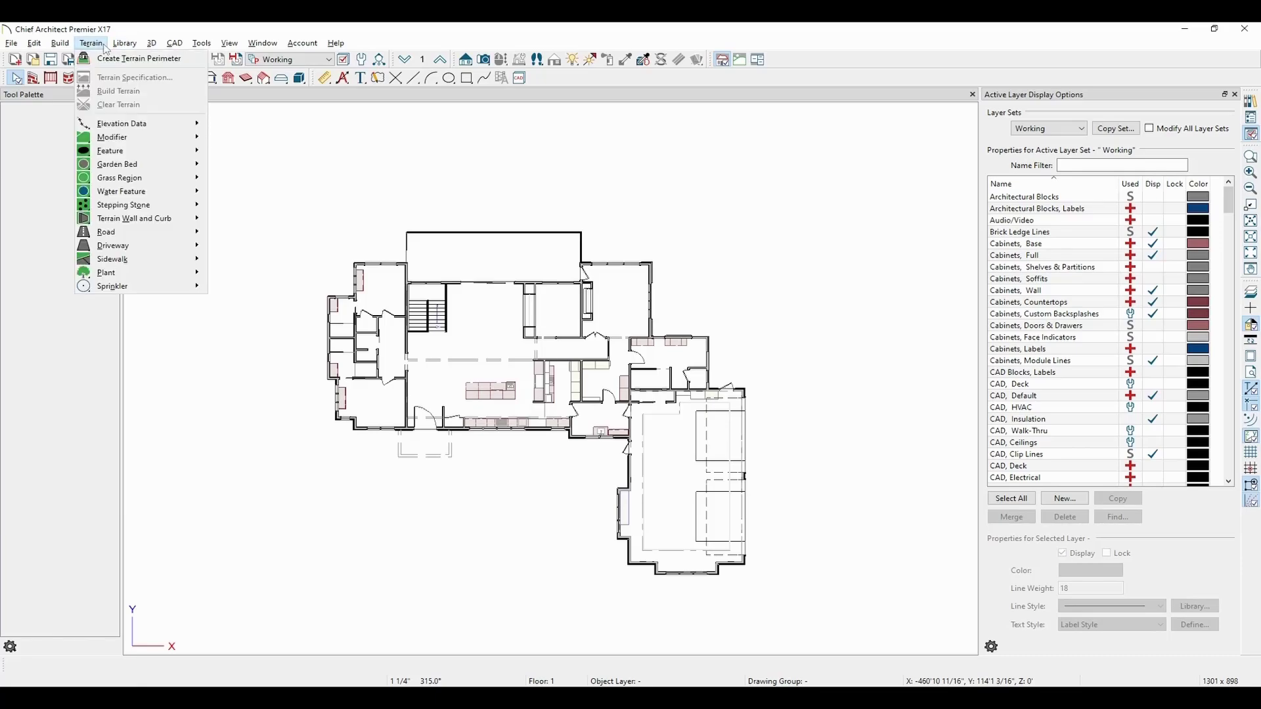
left_click(109, 59)
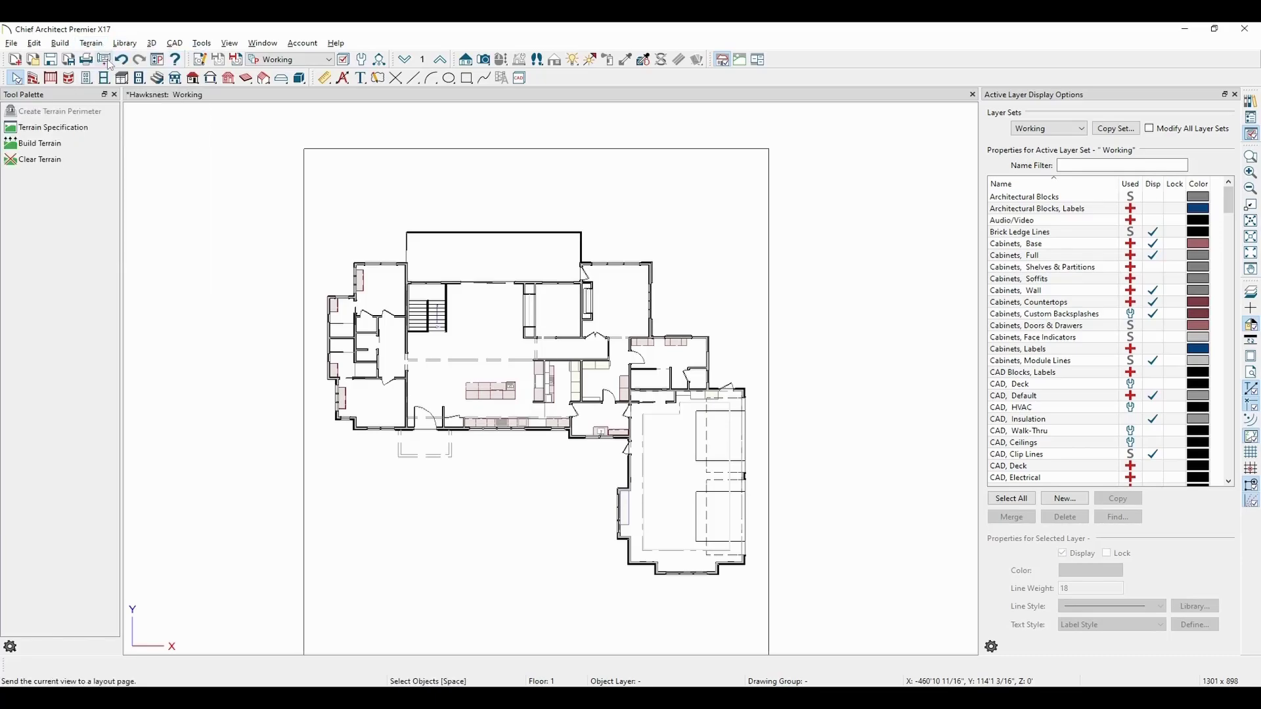
left_click(304, 181)
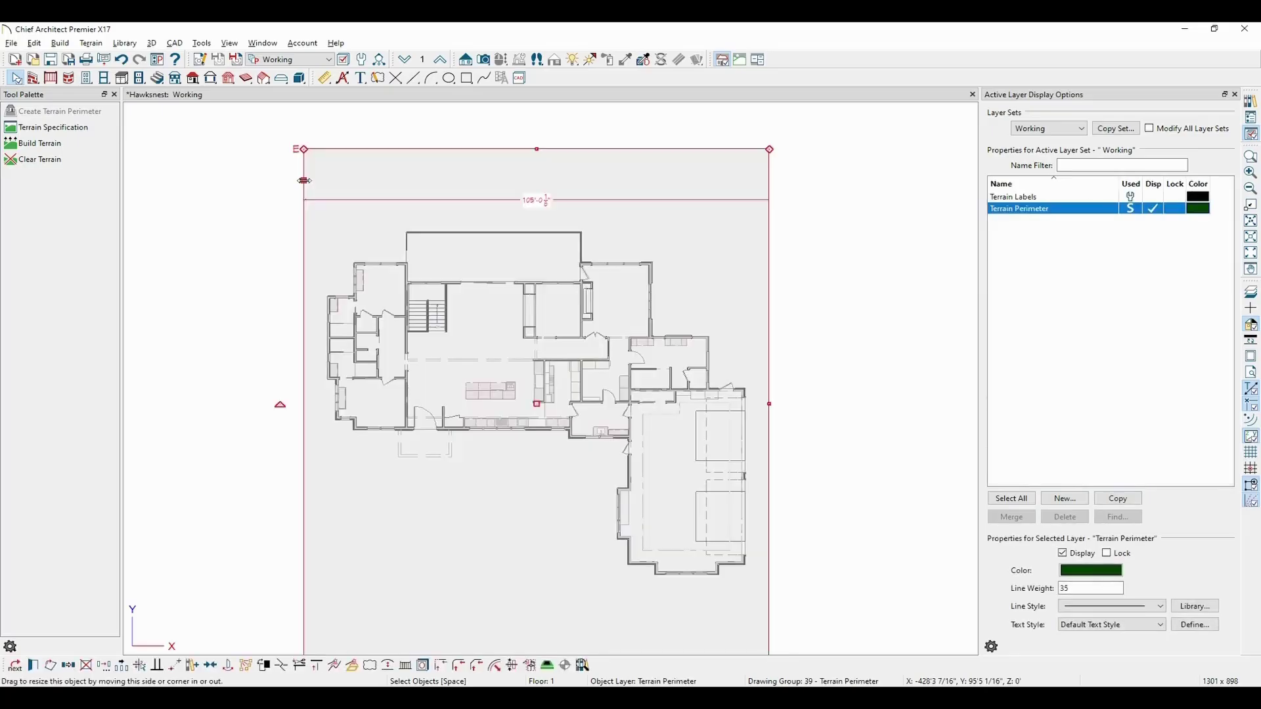
left_click(33, 667)
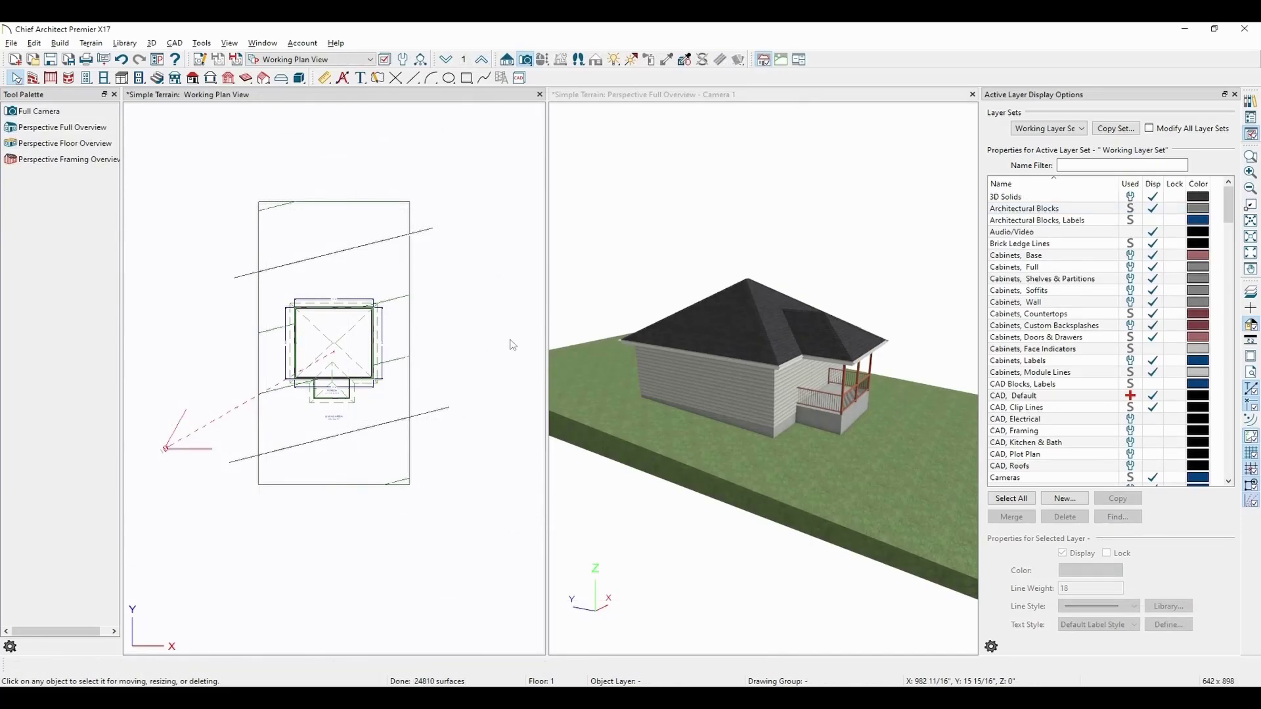
- Set the upper elevation line to 12" and orbit the 3D view to check the terrain
double_click(433, 232)
key("BackSpace")
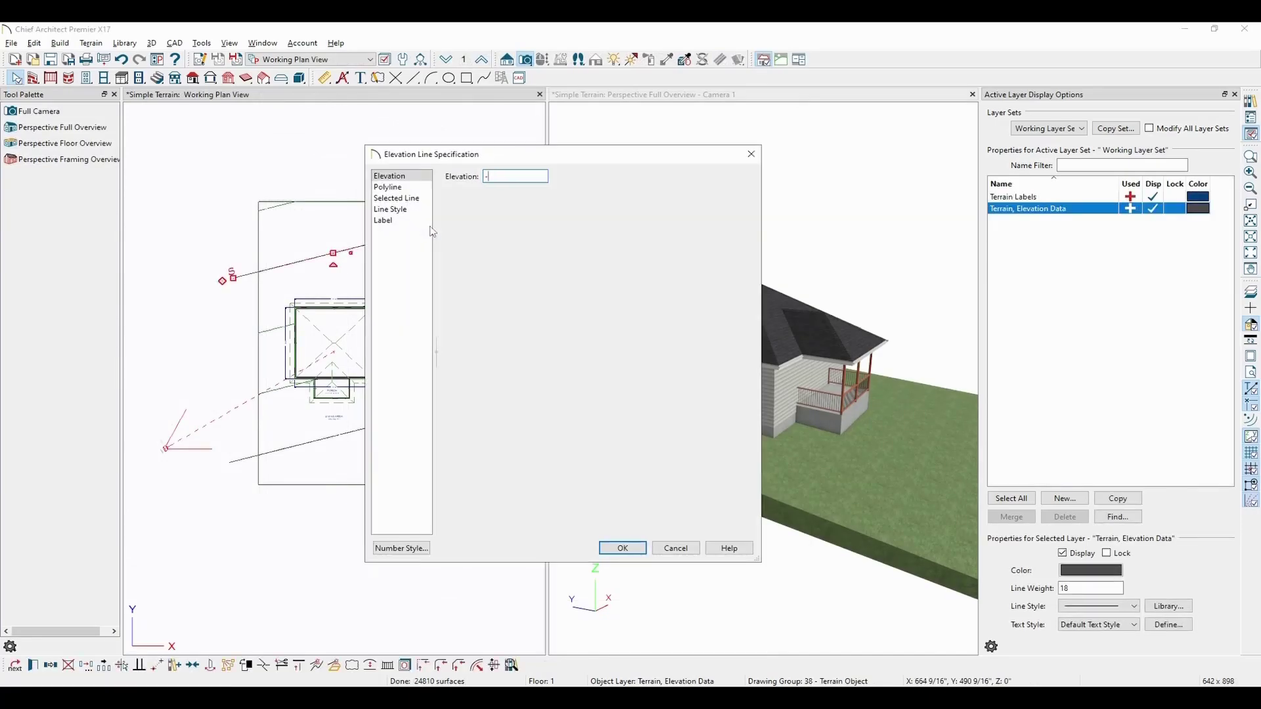
type("12")
key("Return")
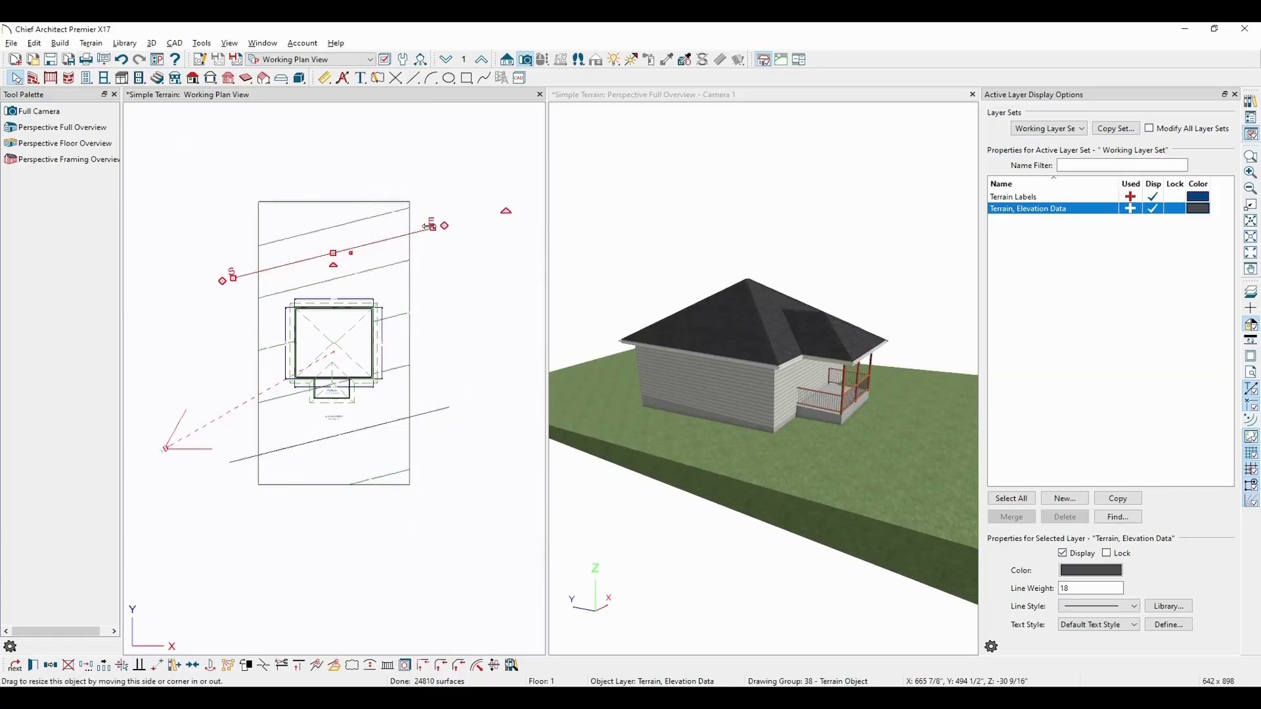
left_click(885, 438)
left_click_drag(890, 434, 638, 442)
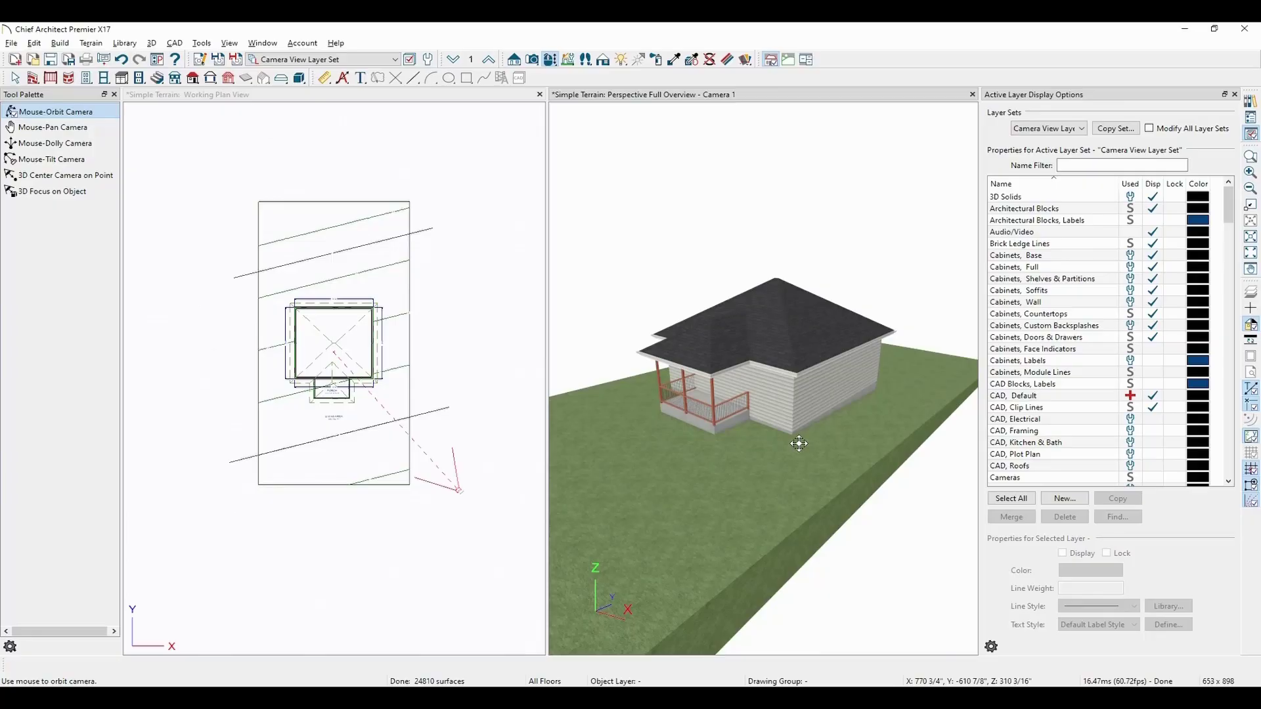
- Change the upper elevation line to 0", recheck the 3D view, and open Terrain Specification
left_click(421, 248)
double_click(421, 233)
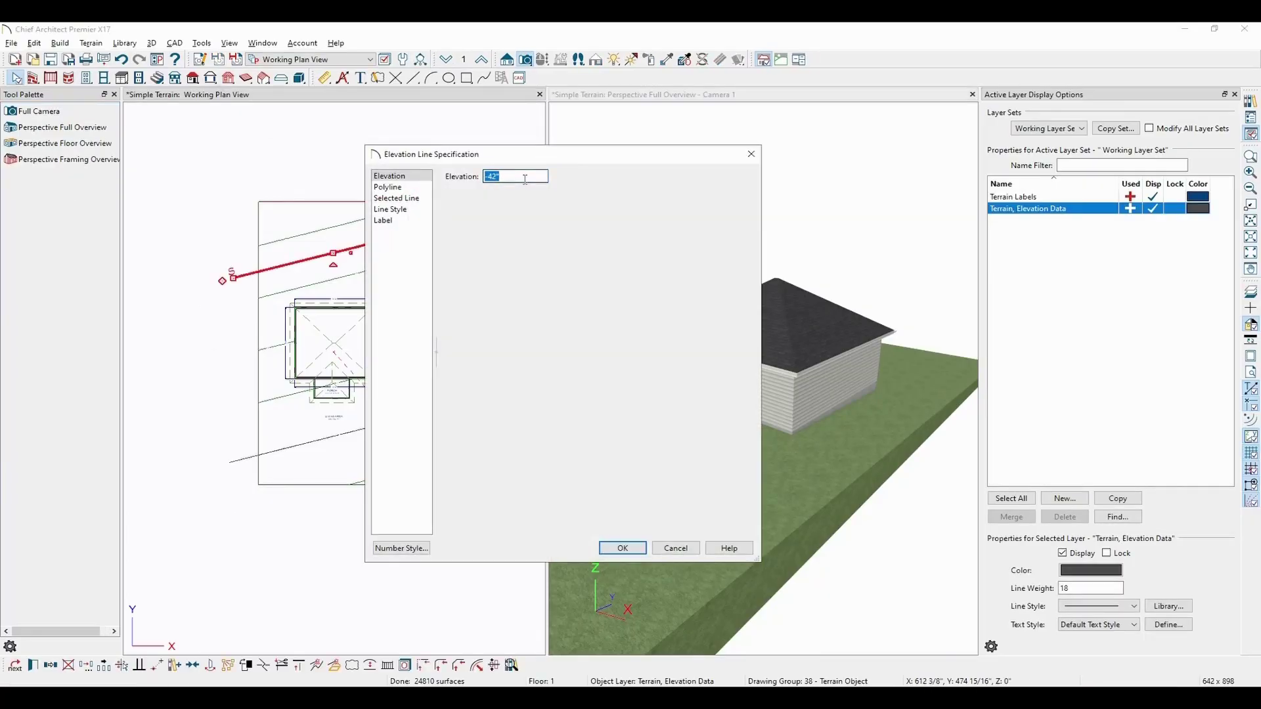
type("0")
key("Return")
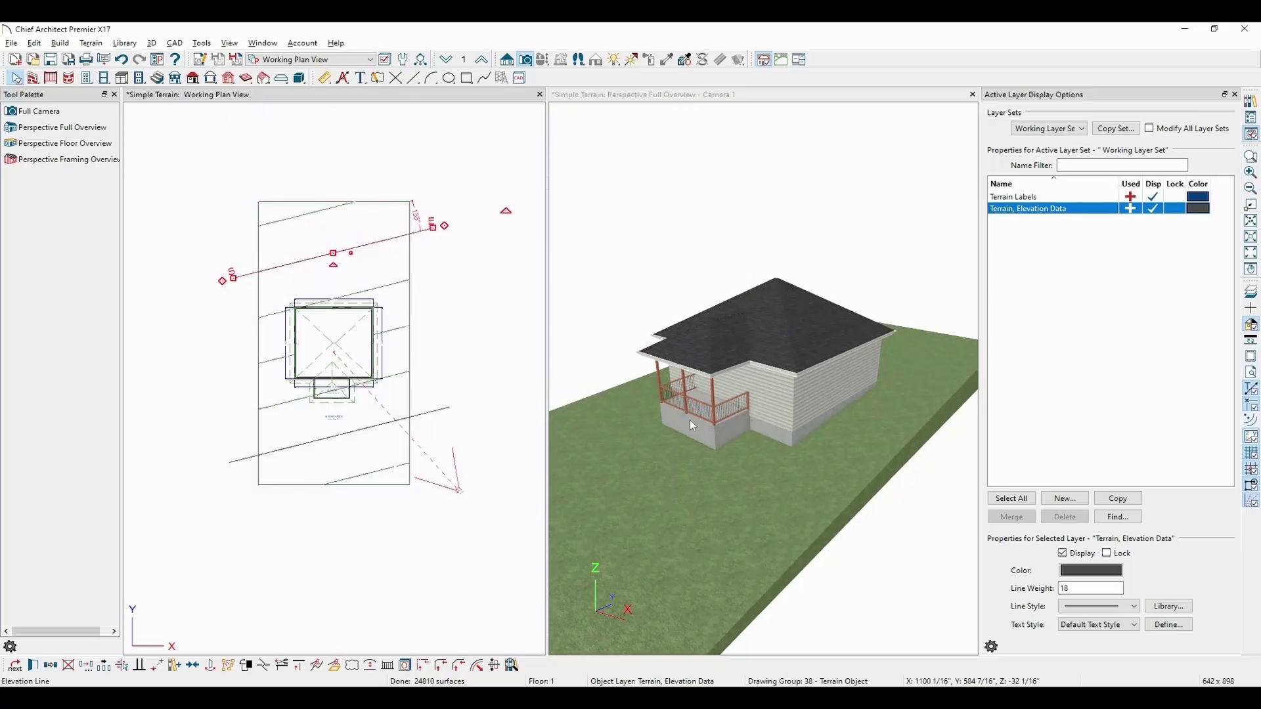
left_click_drag(918, 417, 791, 423)
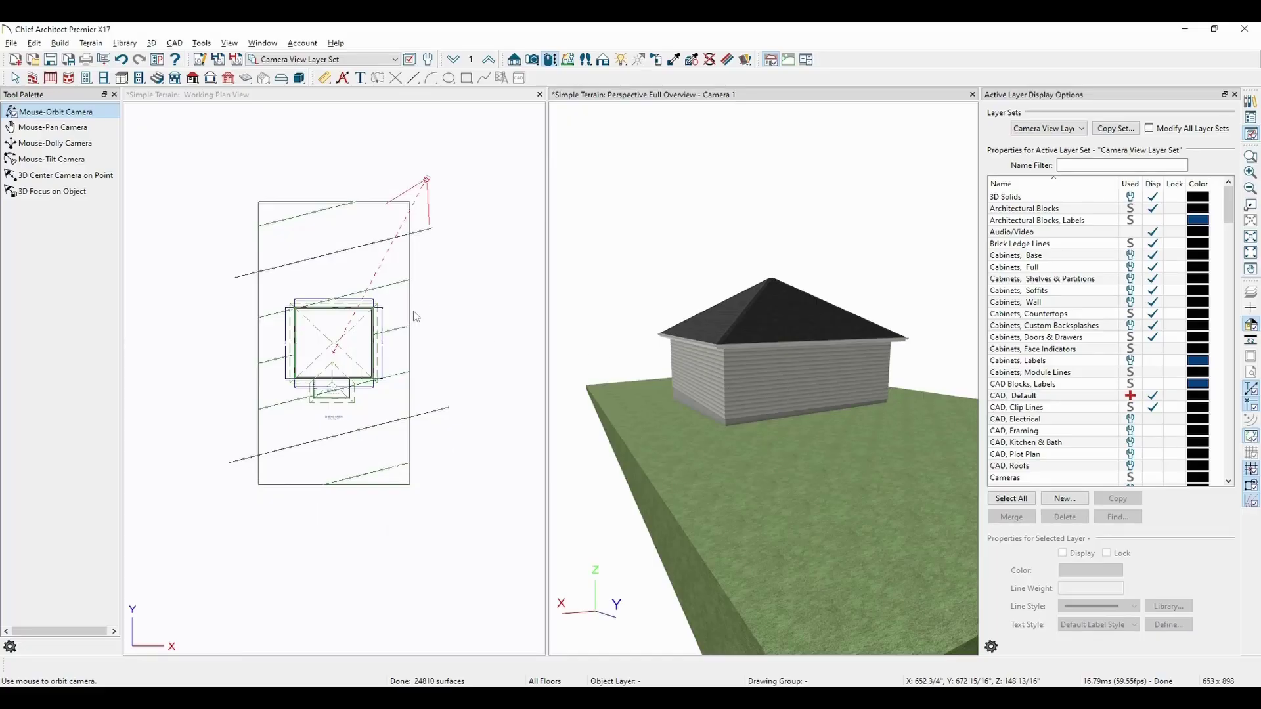
left_click(411, 314)
double_click(414, 315)
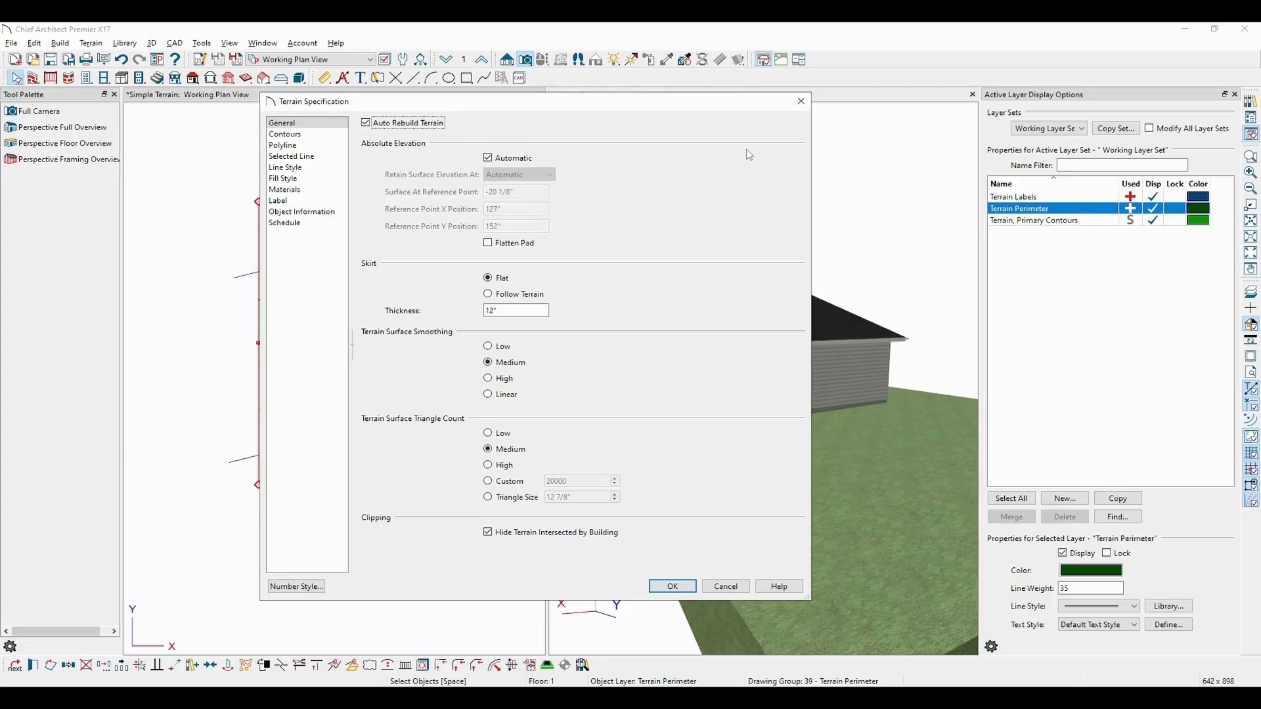
- Close Terrain Specification and inspect the lower elevation line's settings without changes
left_click(801, 101)
double_click(394, 421)
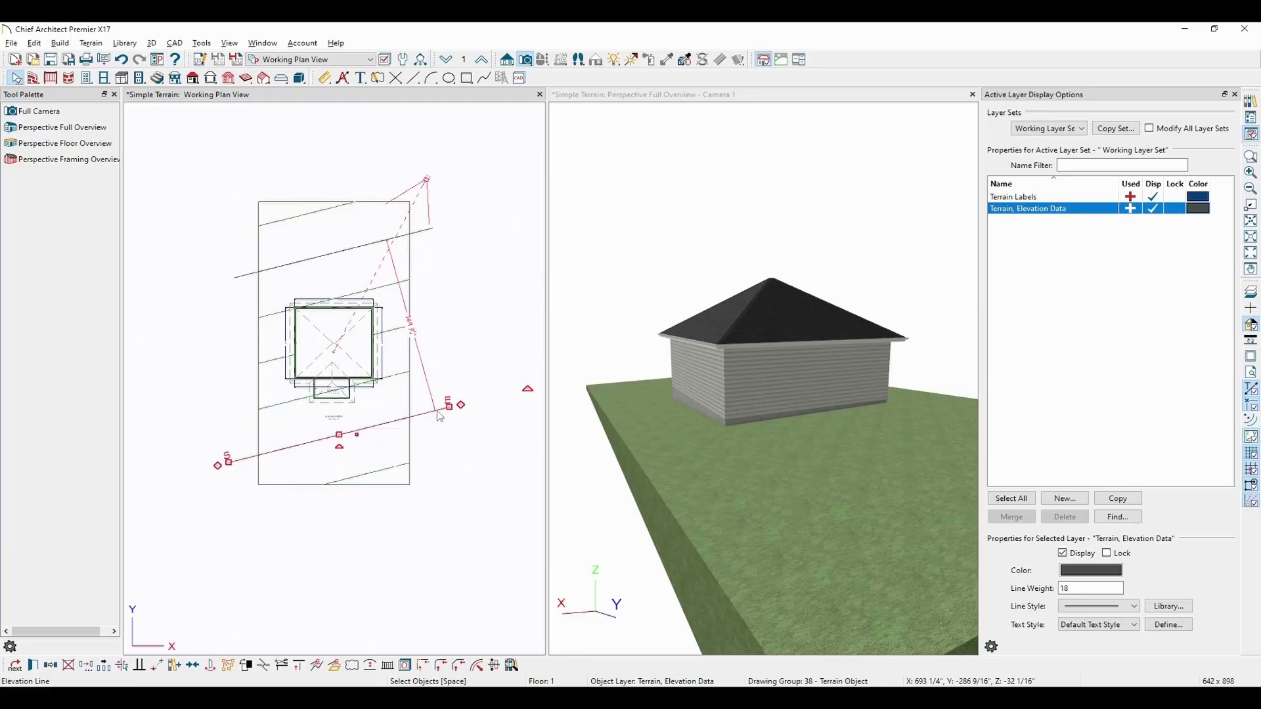
left_click(644, 554)
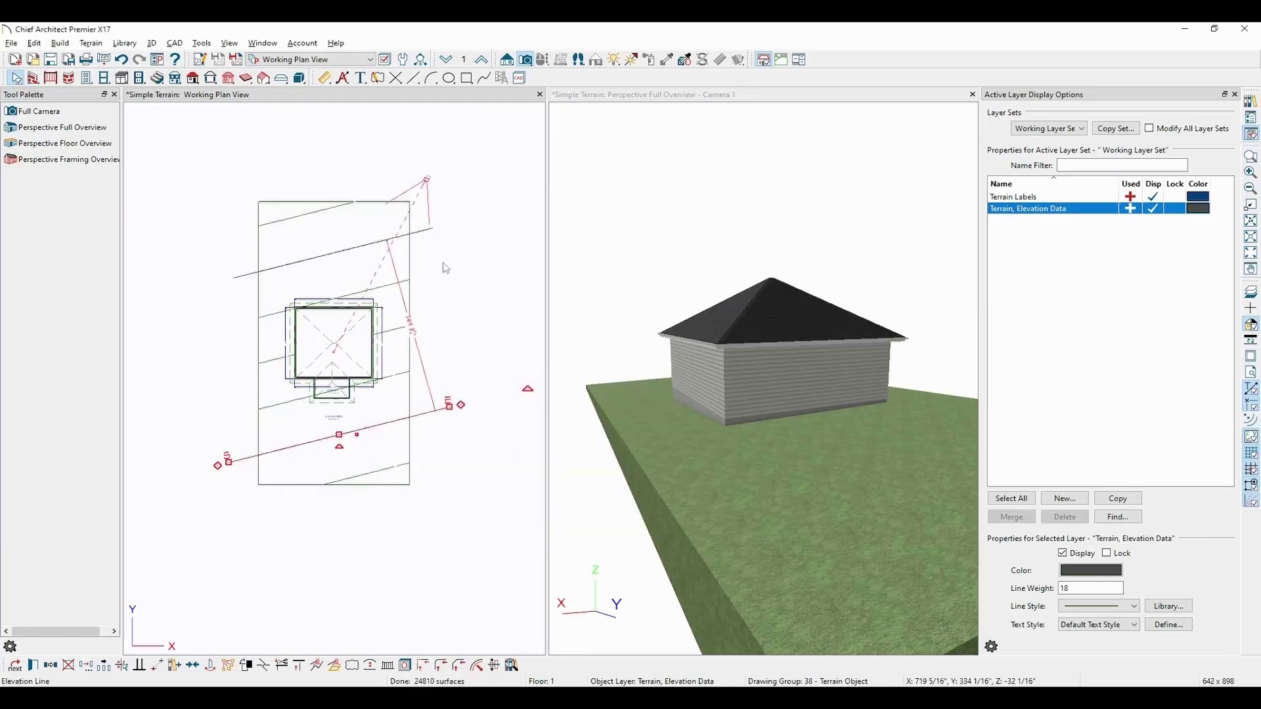
- Change the upper elevation line's elevation to 3" and orbit 3D toward the porch side
double_click(427, 233)
type("3")
key("Return")
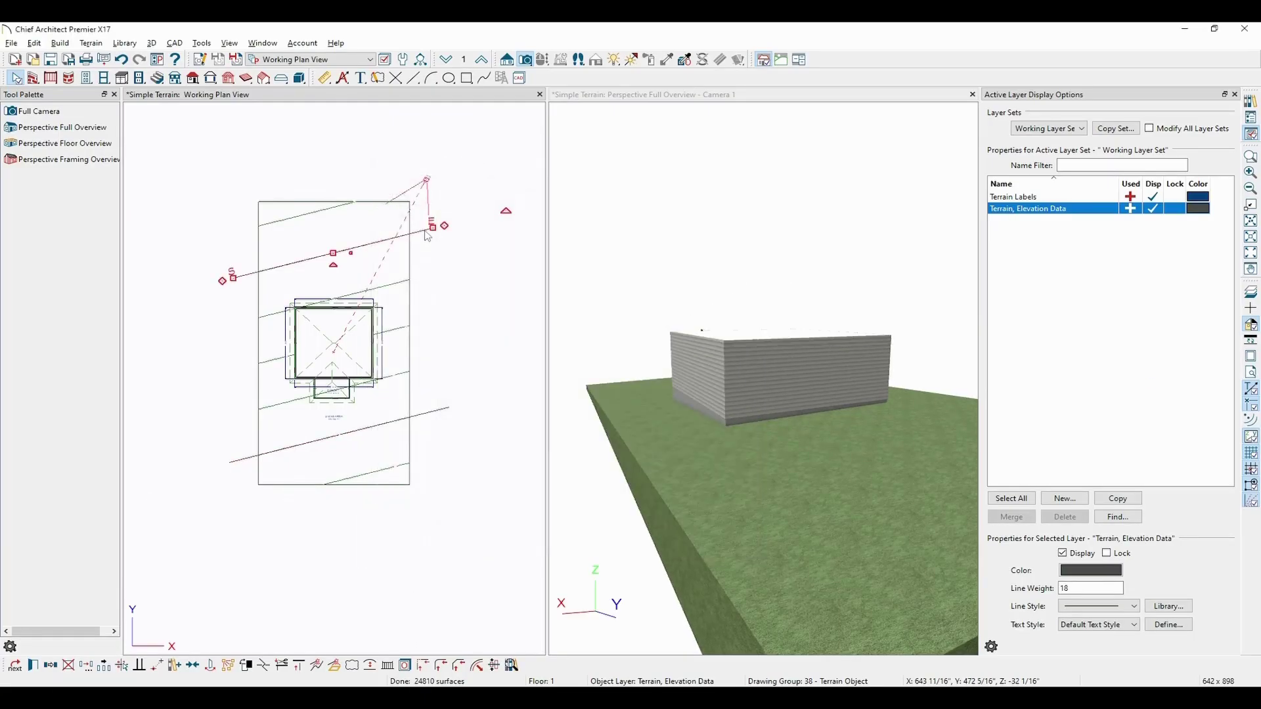
left_click(699, 360)
left_click_drag(924, 373, 587, 394)
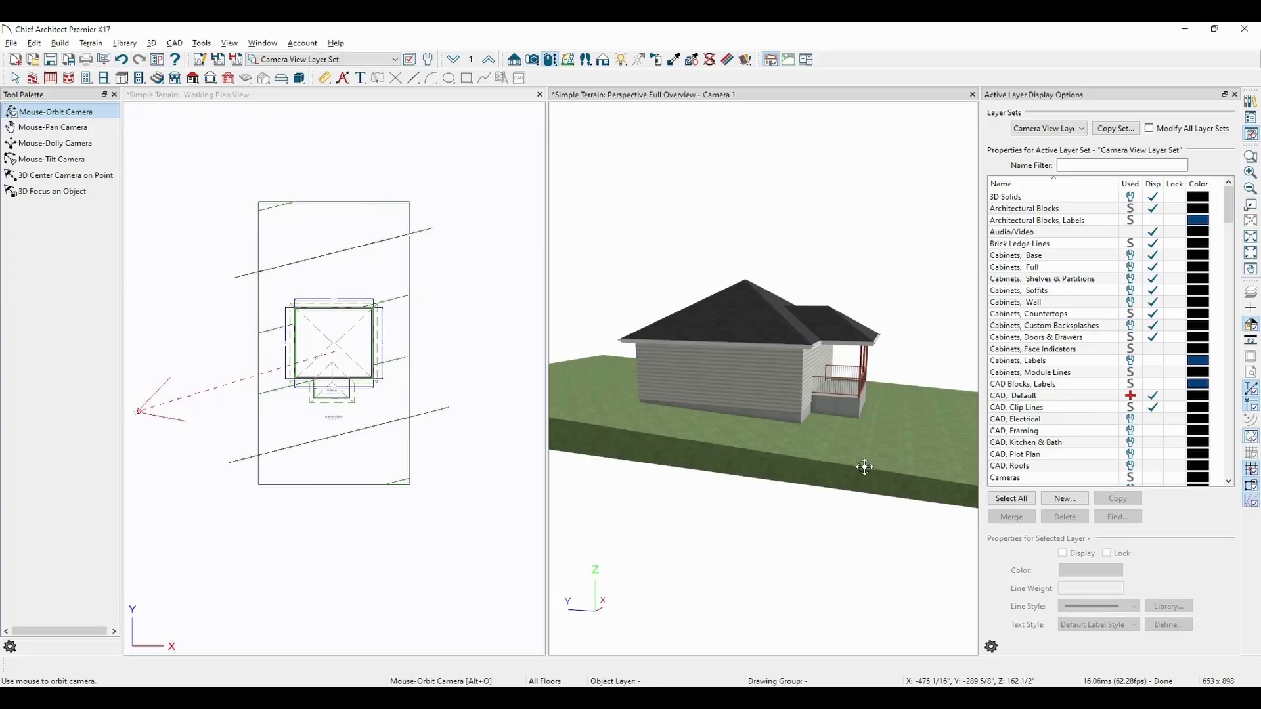
- Turn off Automatic so the terrain holds -20 1/8" at reference point 127", 152", then move the subfloor marker
double_click(410, 337)
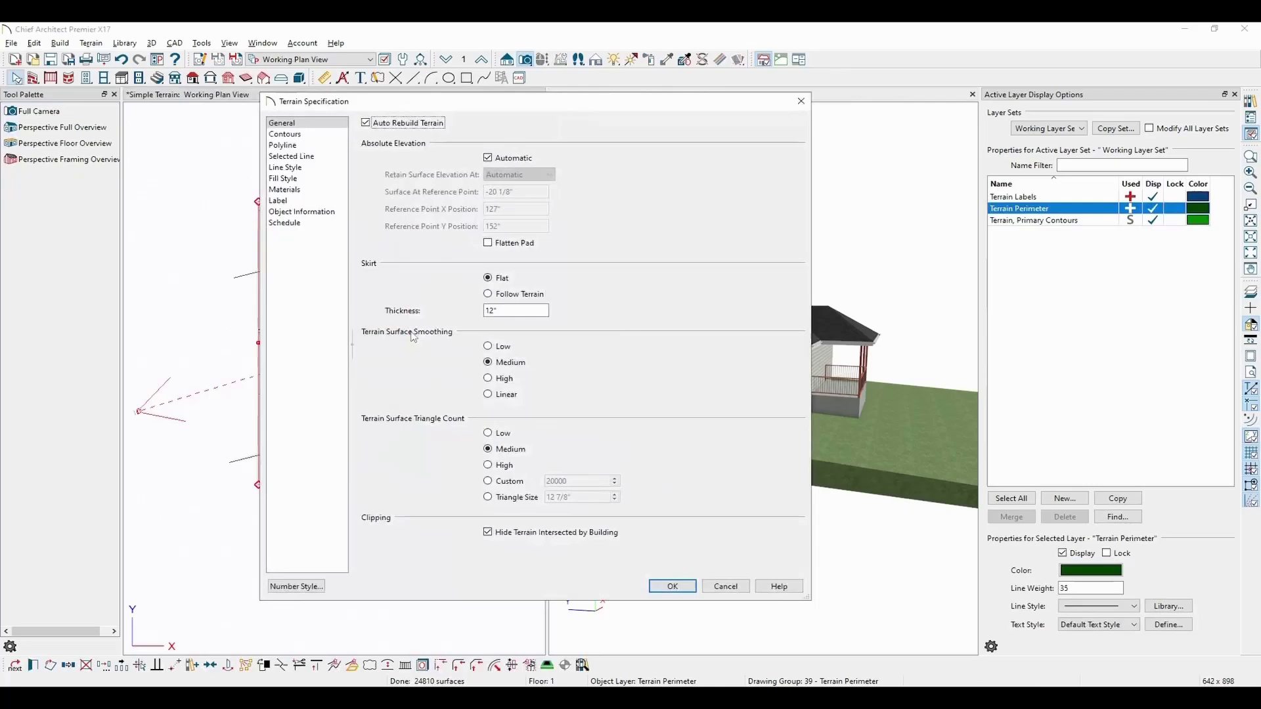
left_click(513, 159)
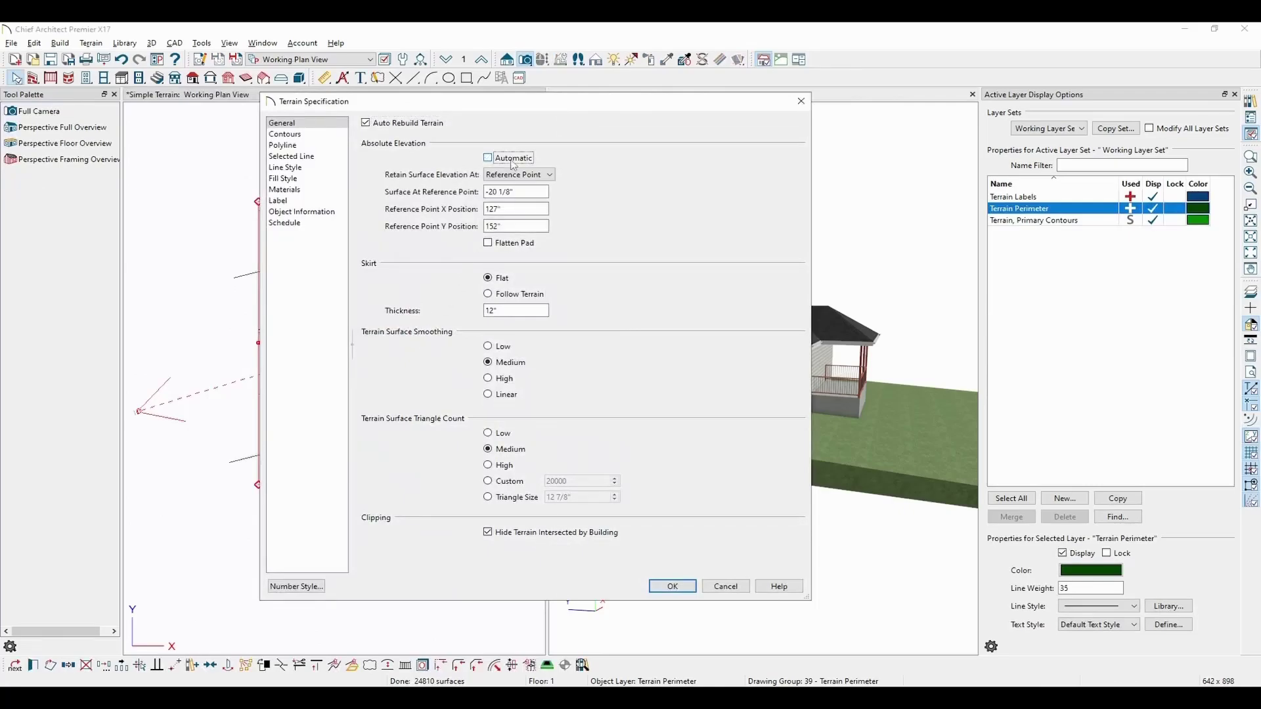
left_click(515, 208)
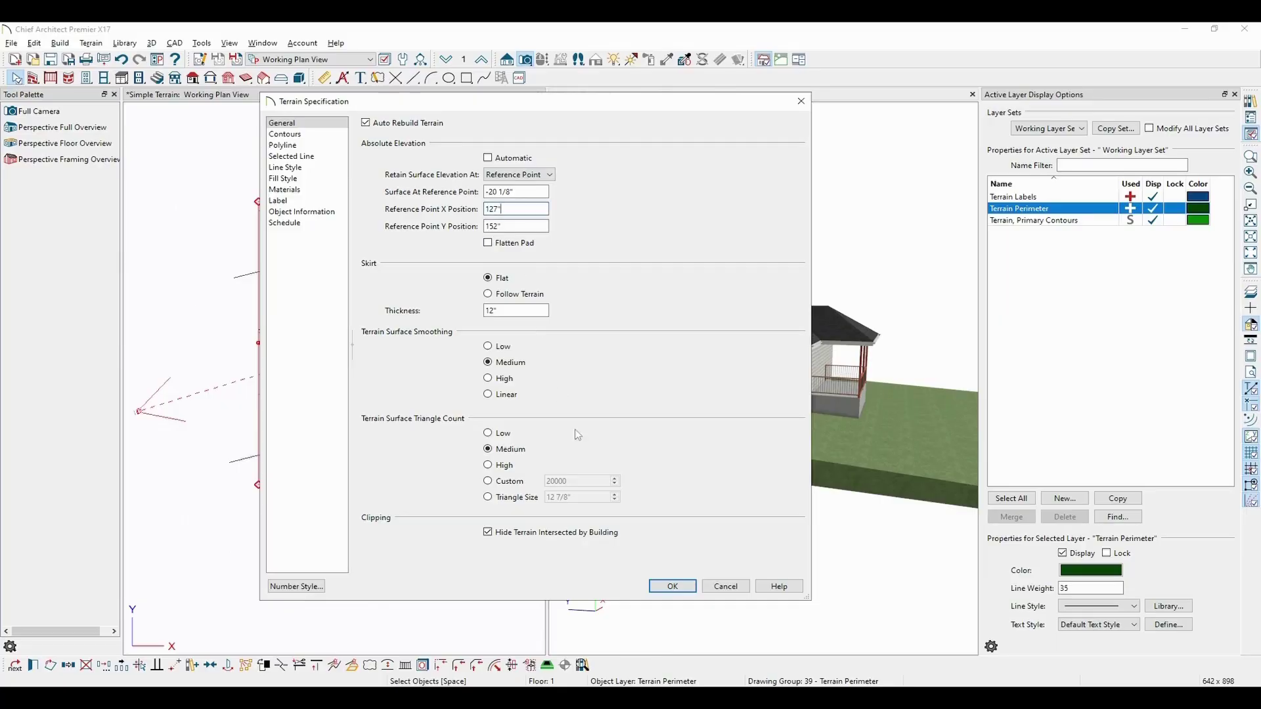
left_click(671, 586)
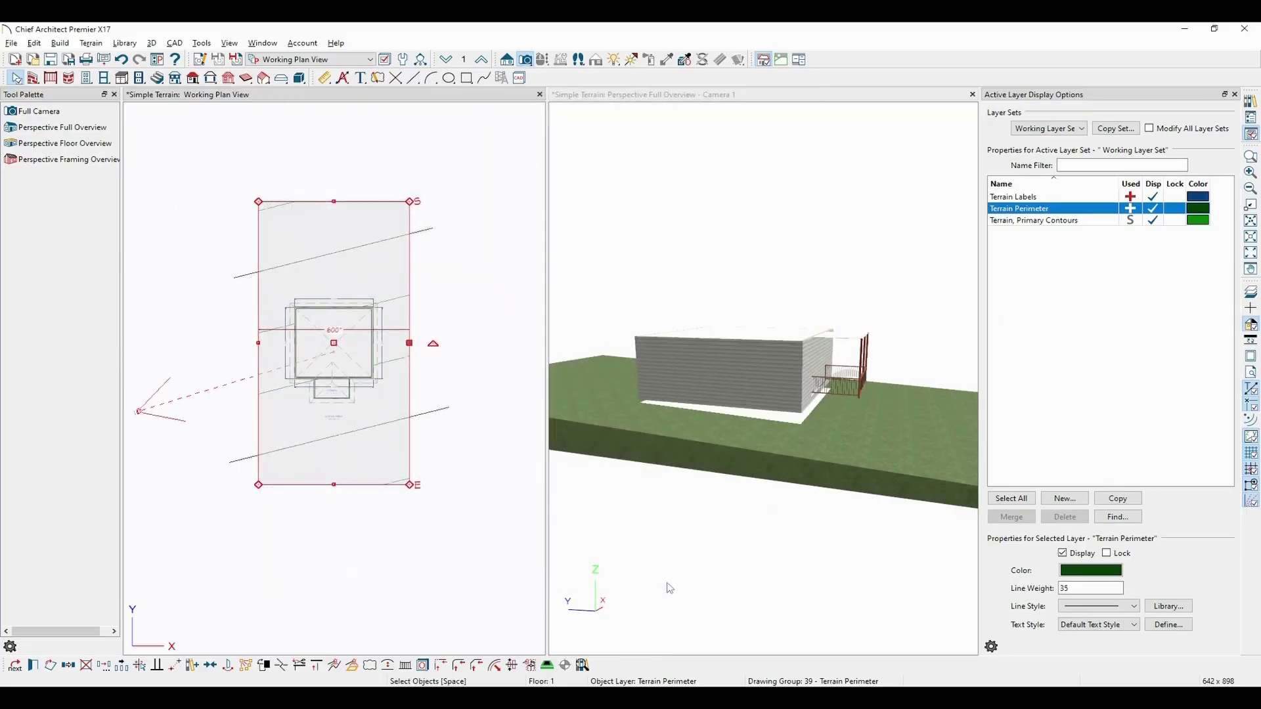
mouse_move(295, 307)
left_mouse_down()
mouse_move(372, 309)
mouse_move(374, 378)
left_mouse_up()
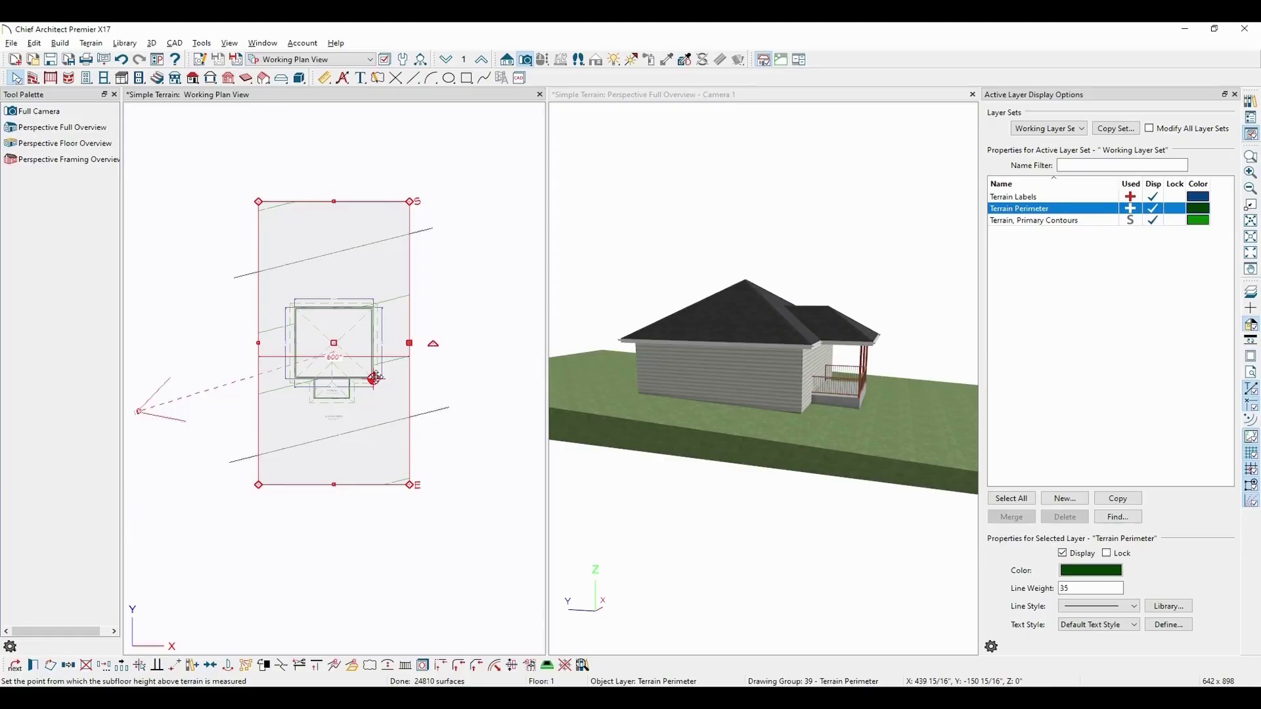
- Remove the subfloor reference point and place a new one at the porch
left_click(569, 668)
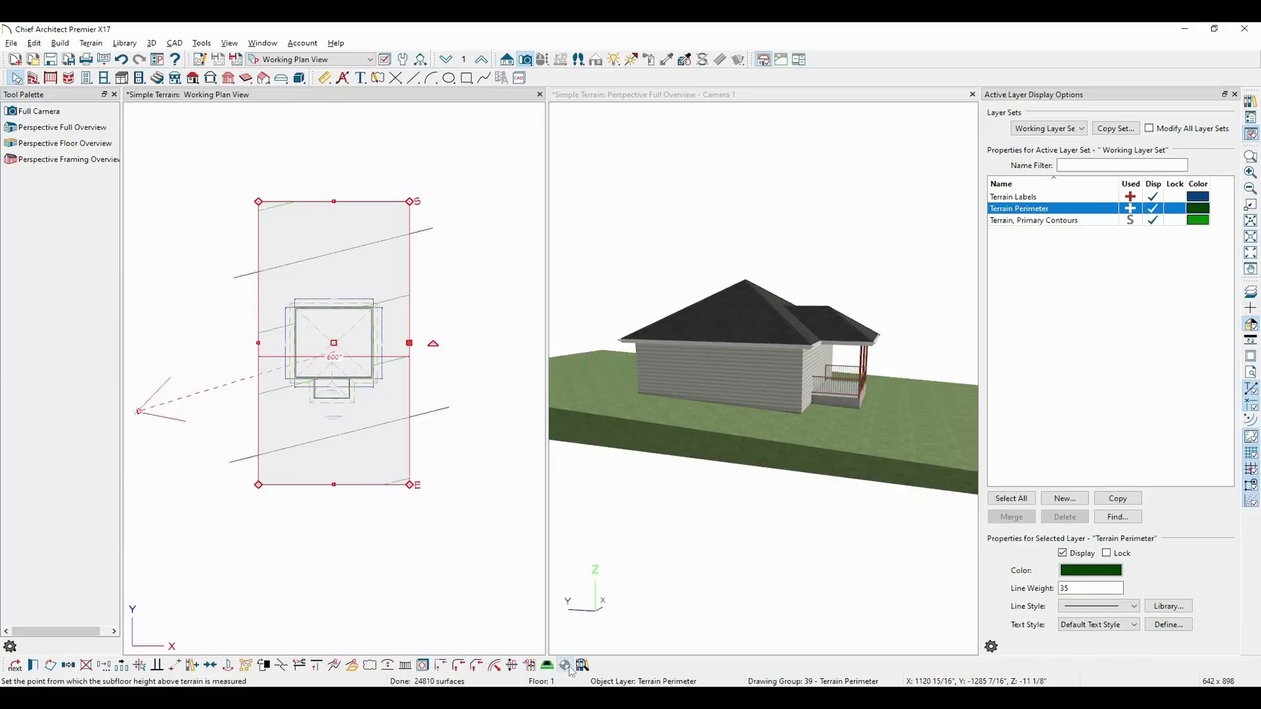
left_click(566, 667)
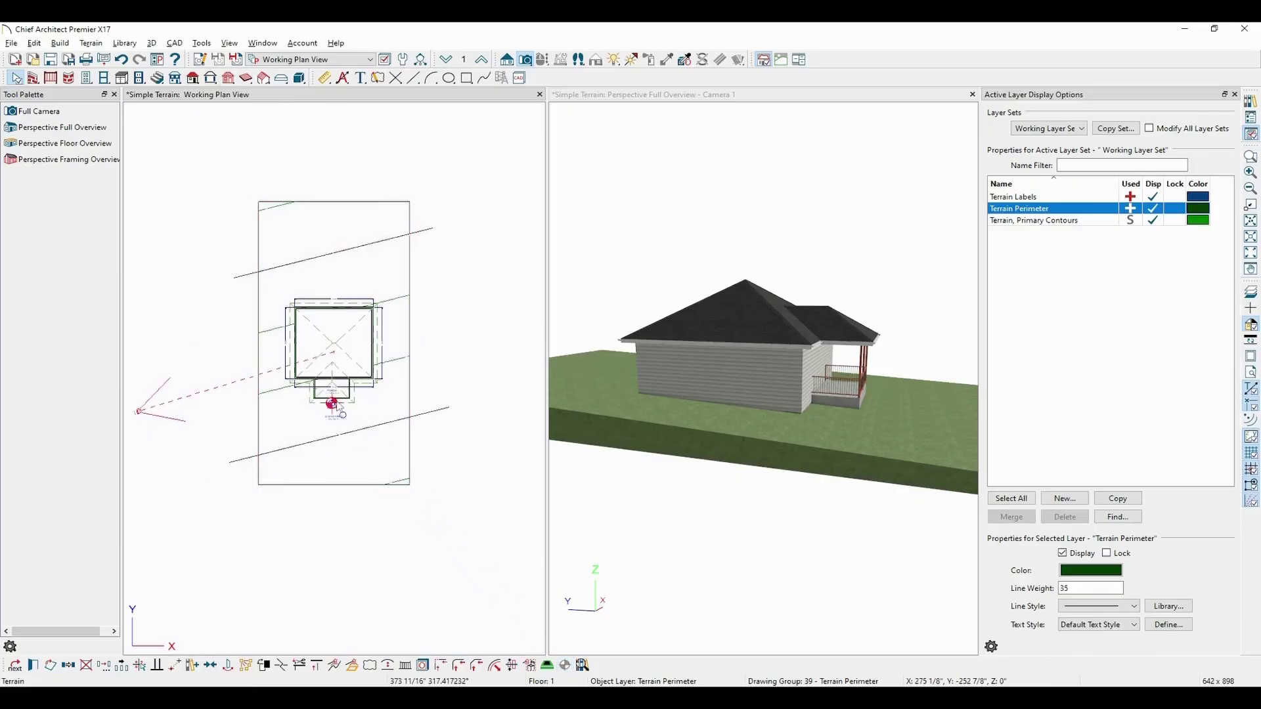
left_click(332, 399)
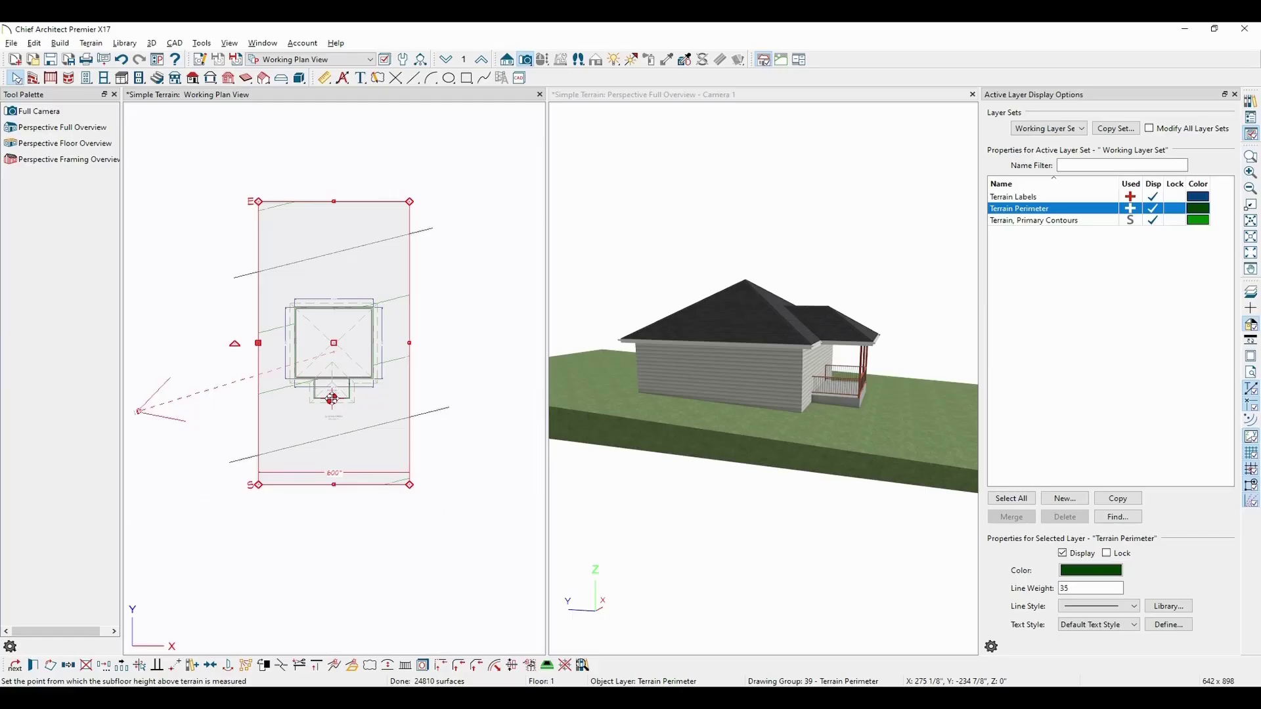
- Verify the new reference point in Terrain Specification and orbit 3D in close on the porch
key("Escape")
left_click(409, 386)
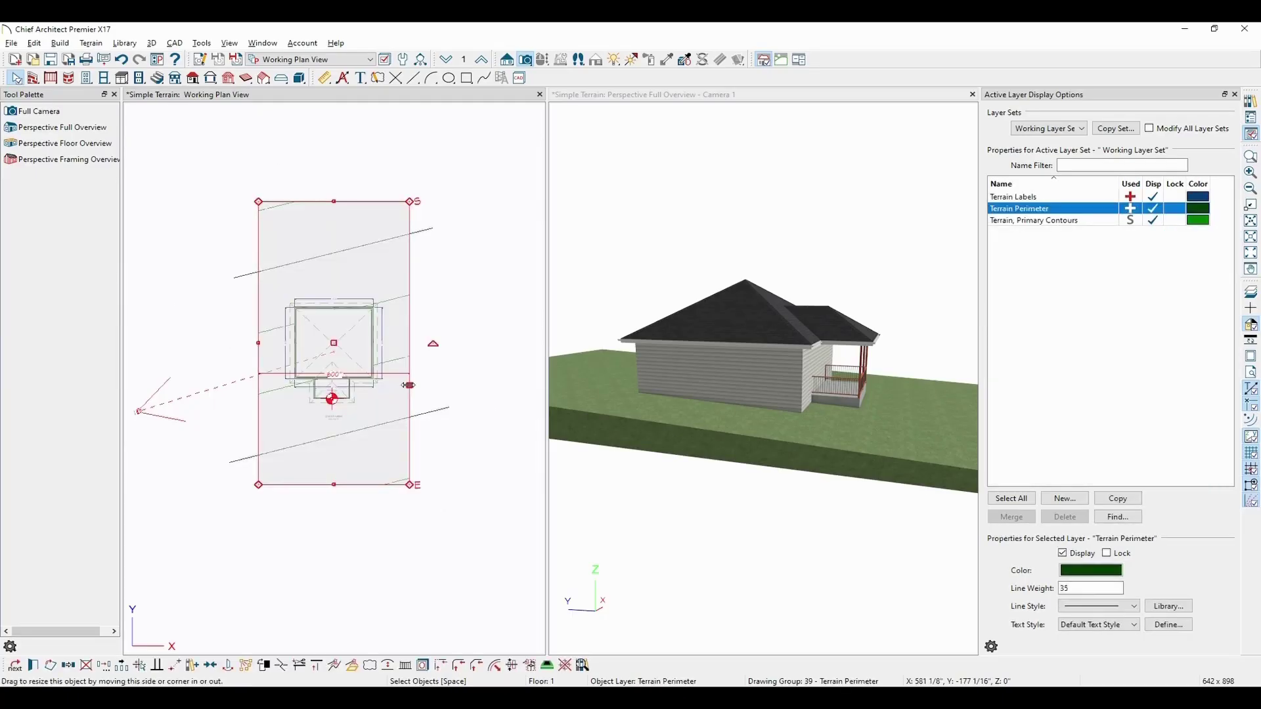
double_click(408, 385)
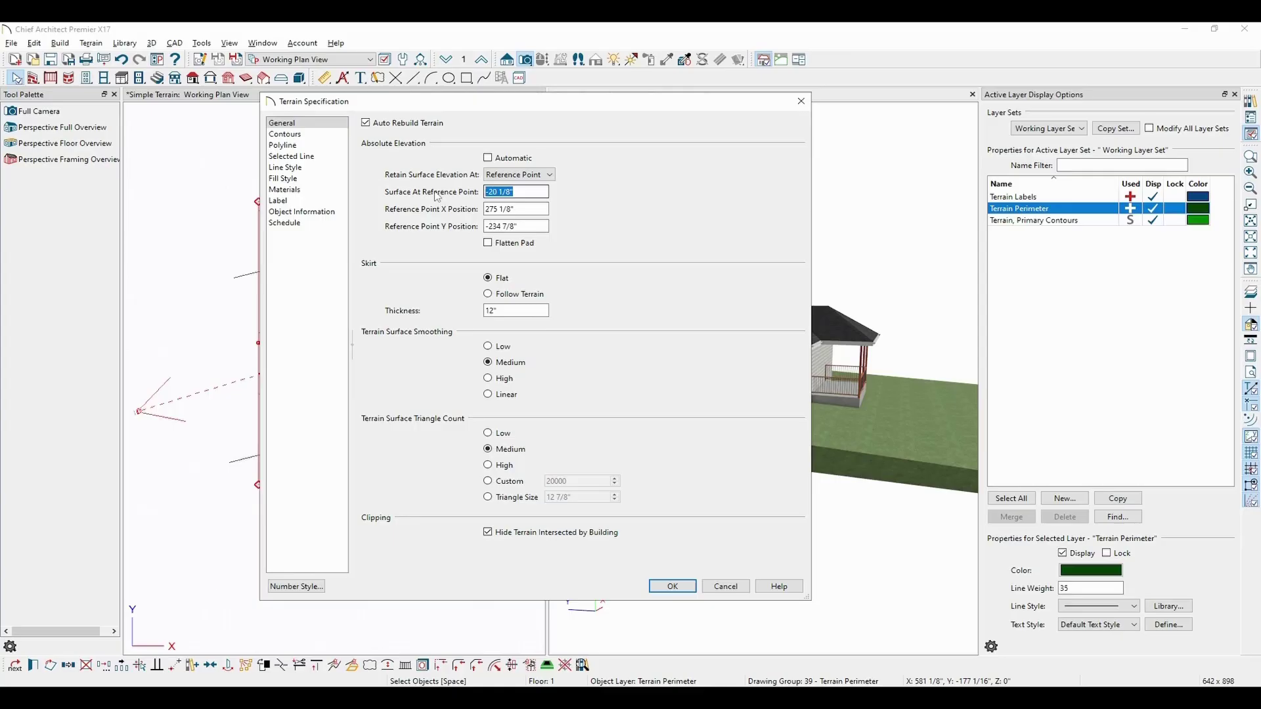
key("Return")
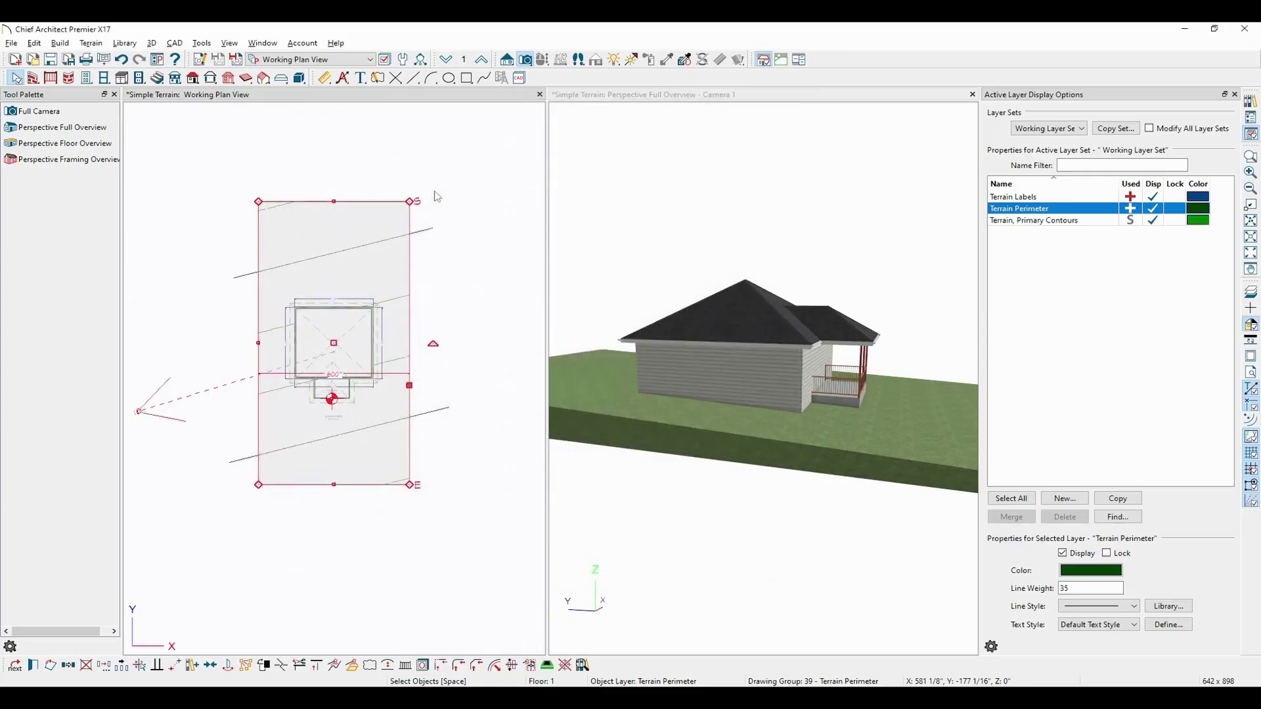
left_click(926, 373)
left_click_drag(927, 373, 770, 404)
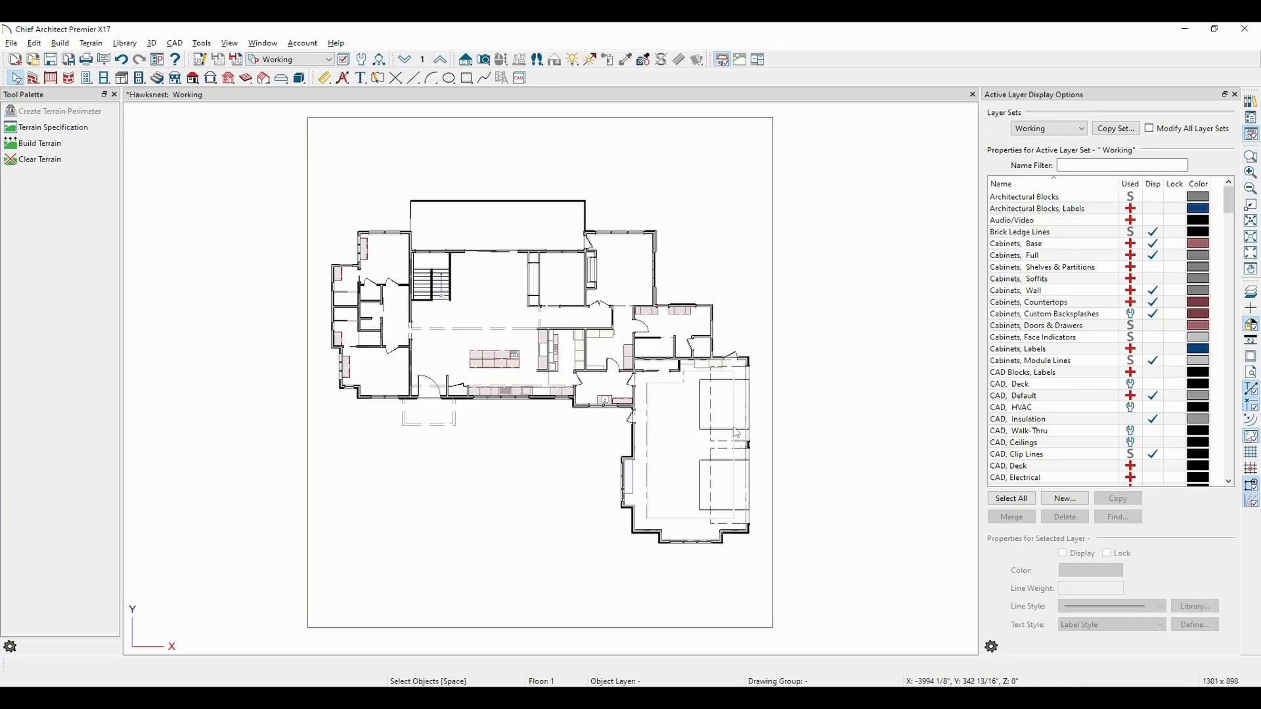
- Place the Hawksnest terrain's subfloor reference point at the garage corner
left_click(773, 416)
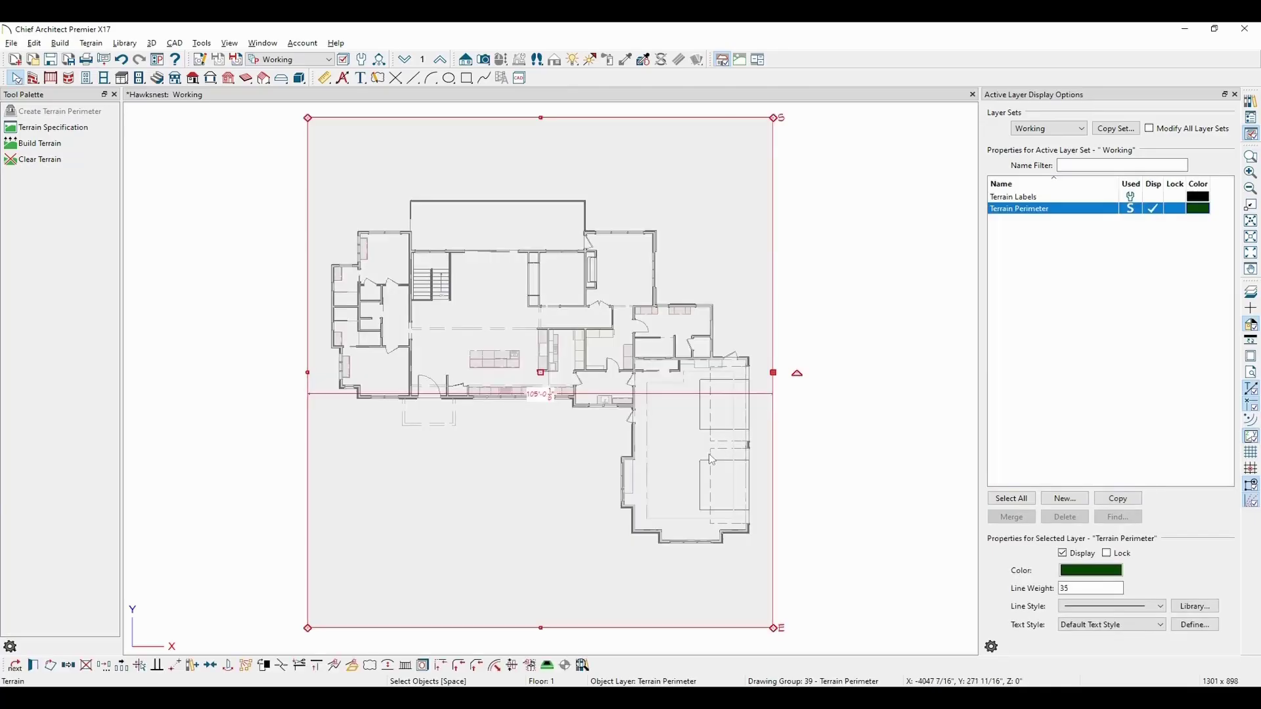
left_click(565, 665)
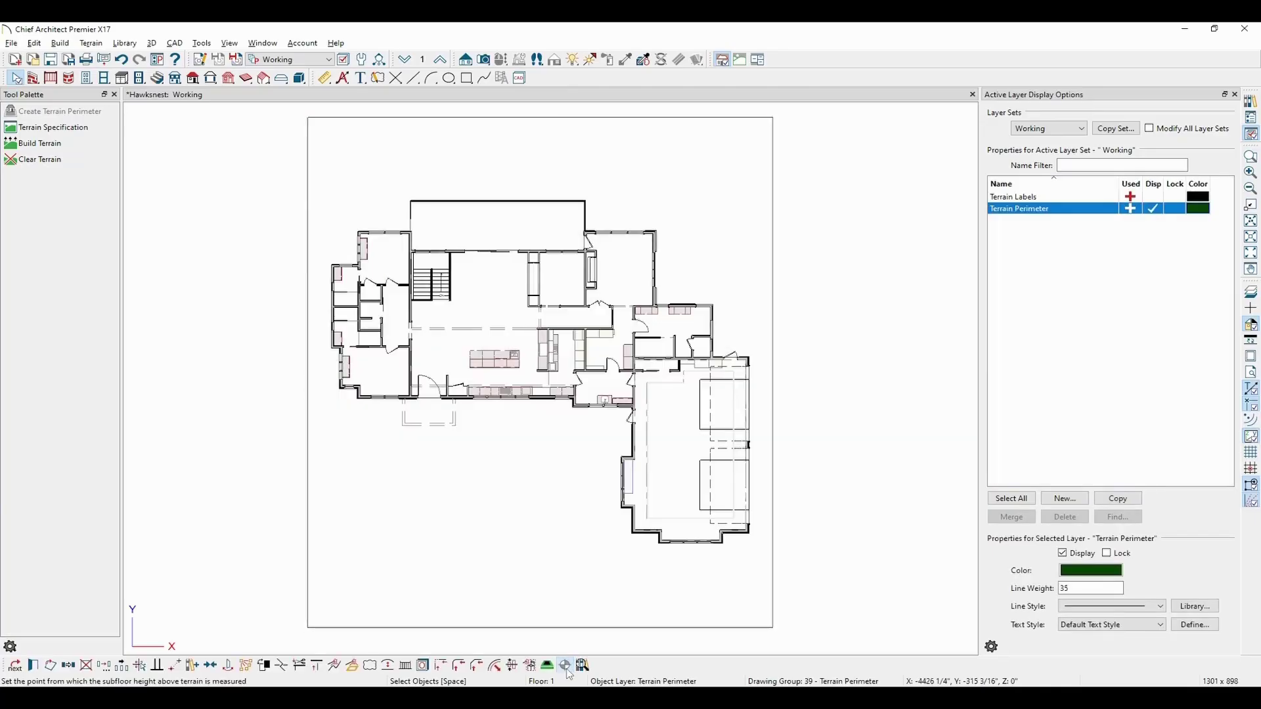
left_click(751, 534)
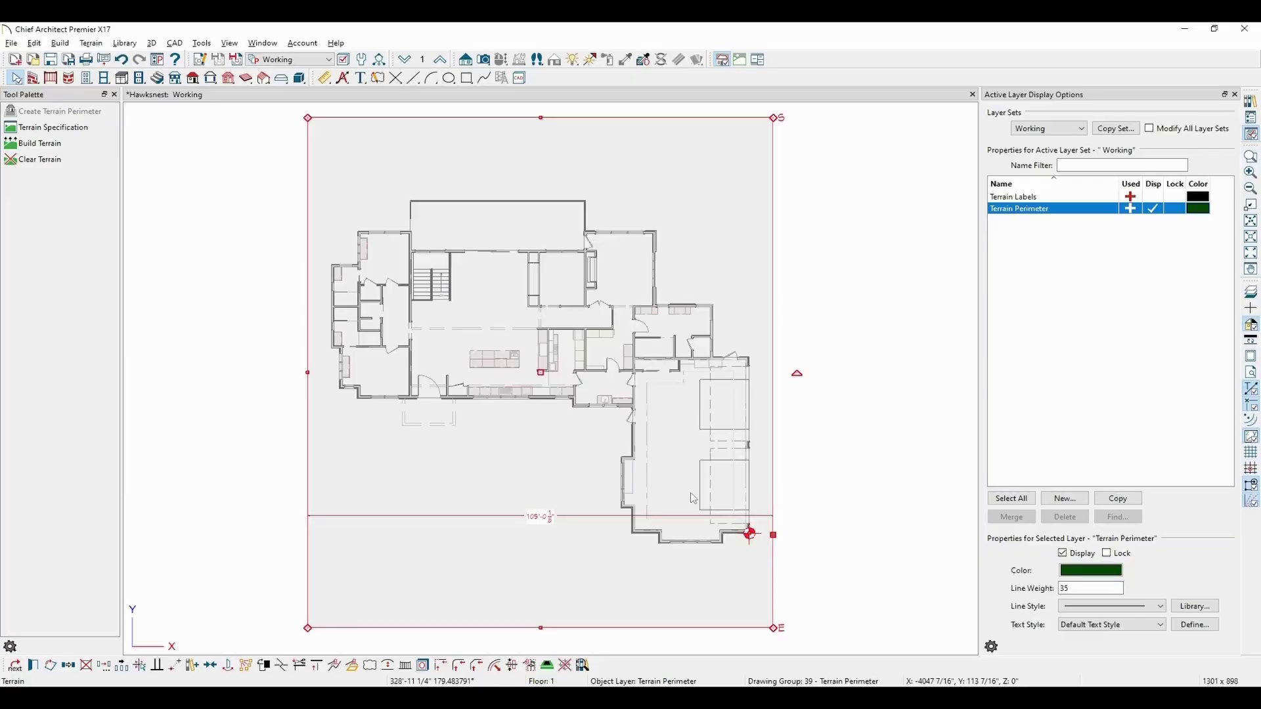
- Draw an elevation region over the garage and set its elevation to 0"
left_click(93, 45)
mouse_move(162, 128)
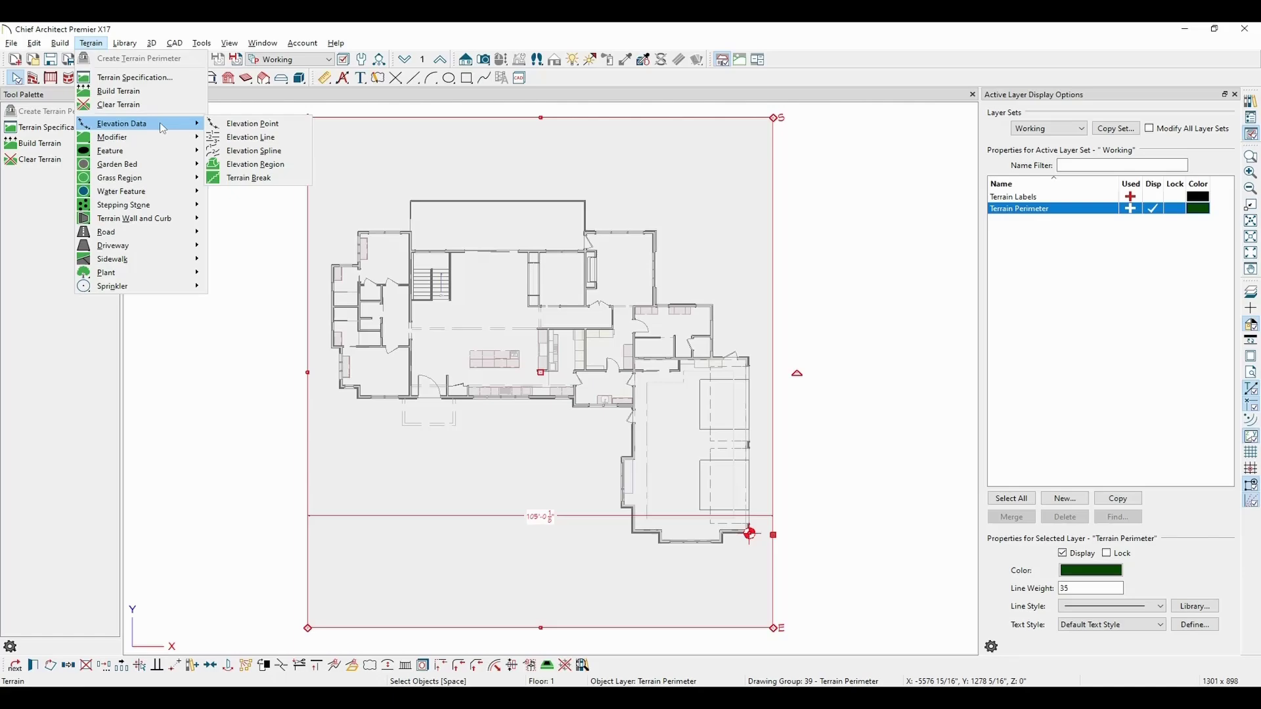
left_click(252, 164)
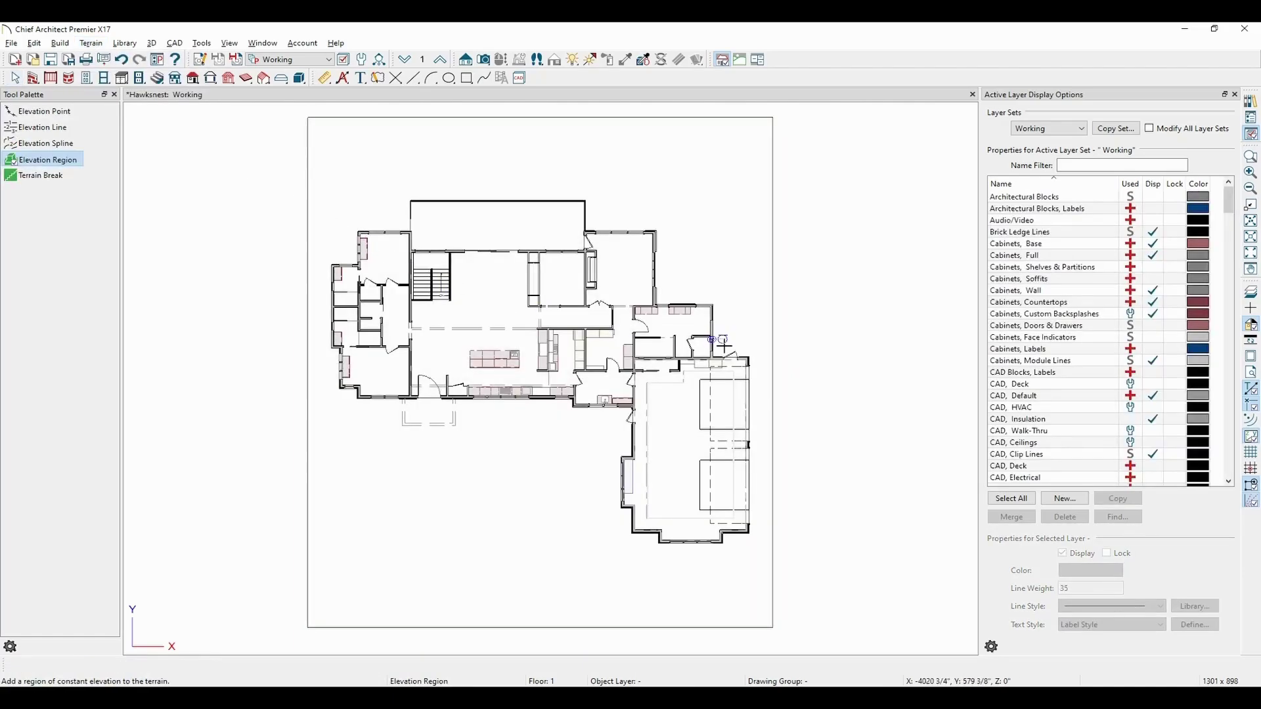
mouse_move(760, 339)
left_mouse_down()
mouse_move(628, 565)
mouse_move(611, 560)
left_mouse_up()
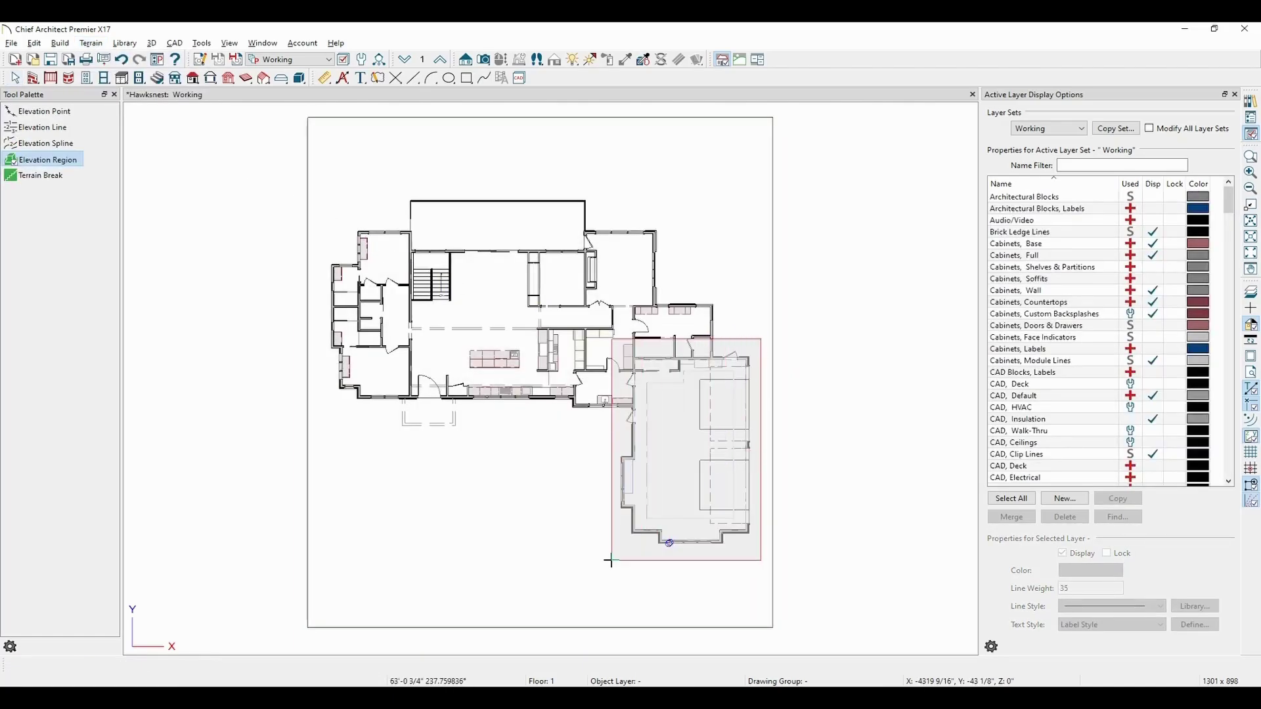
double_click(610, 560)
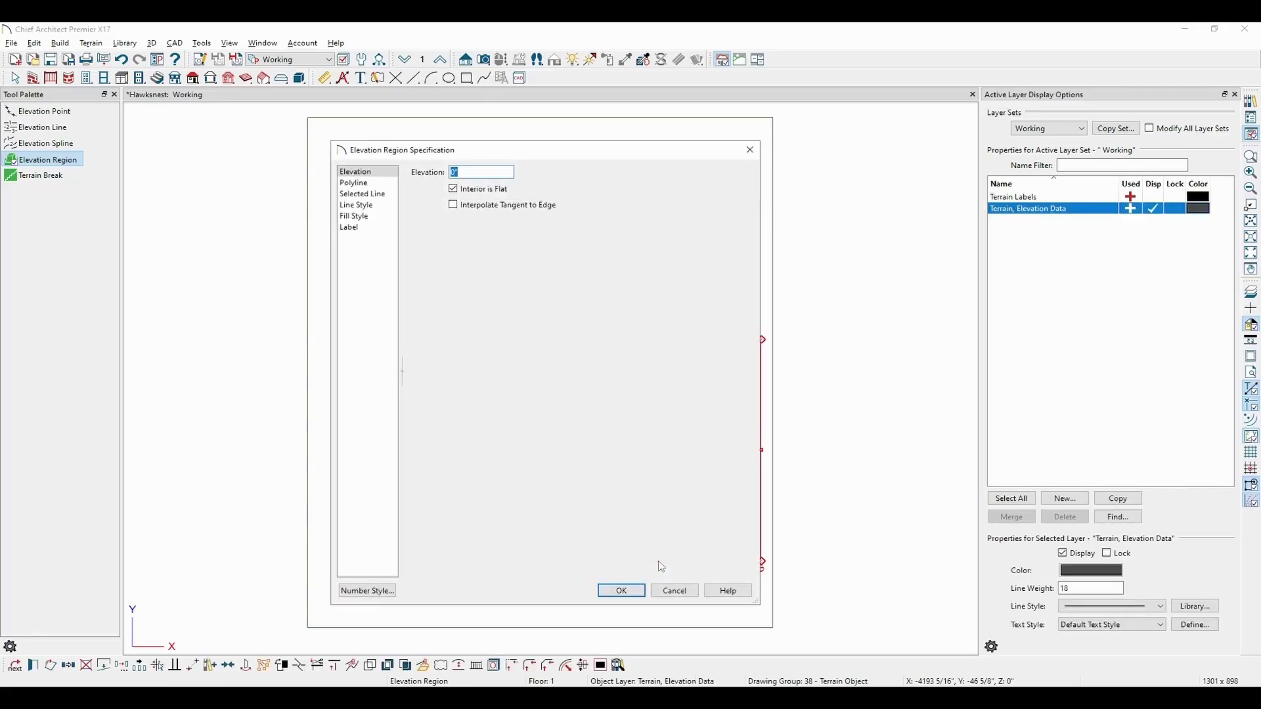
left_click(471, 172)
left_click(622, 590)
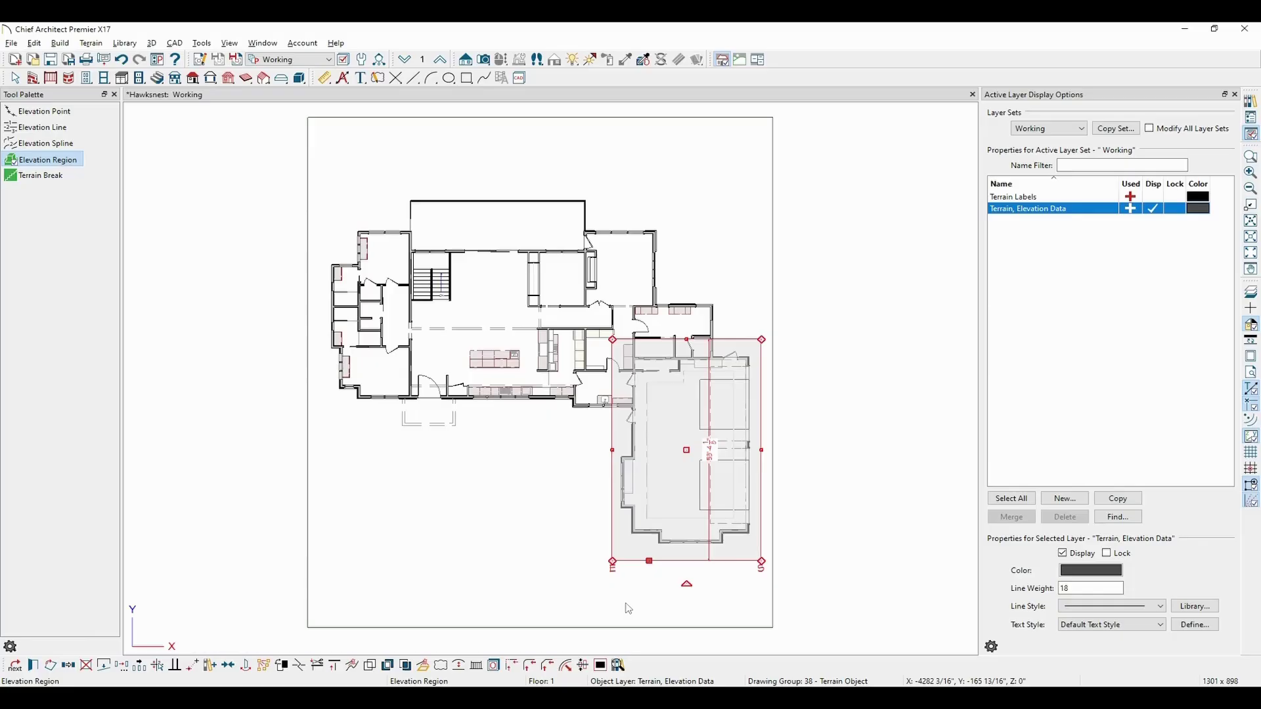
double_click(624, 630)
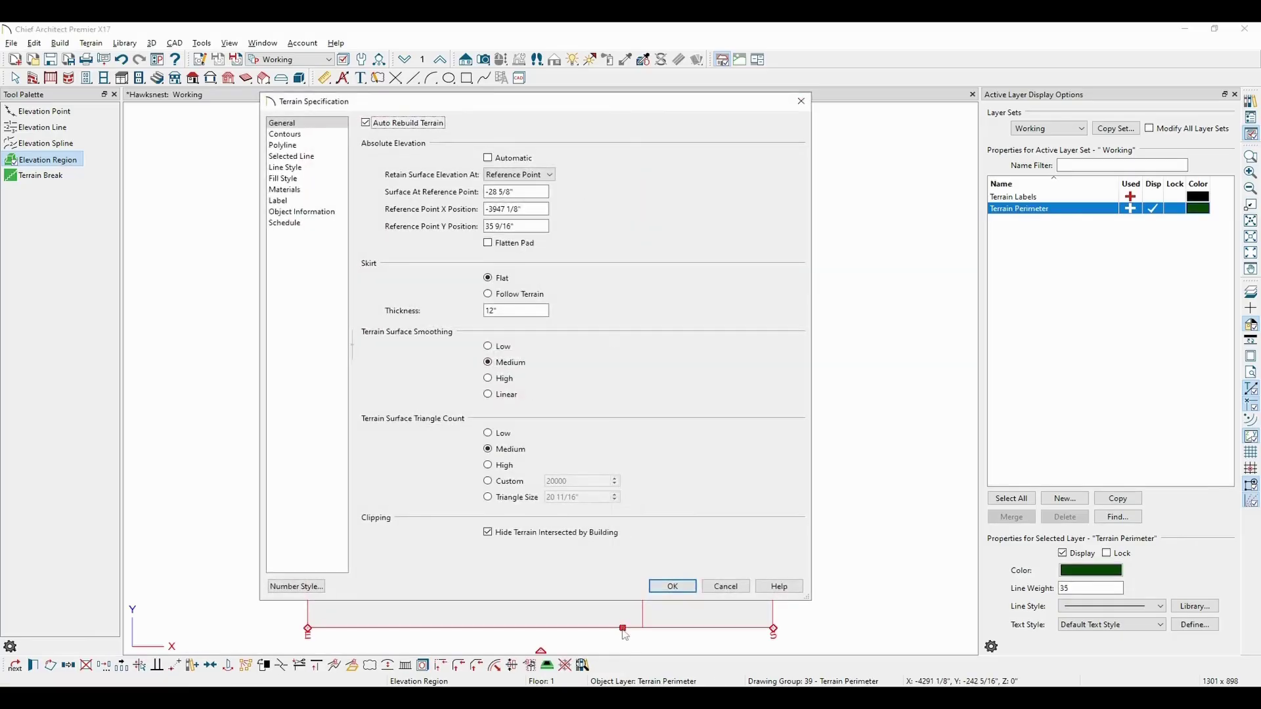
- Set the terrain's Surface At Reference Point to 0"
double_click(522, 194)
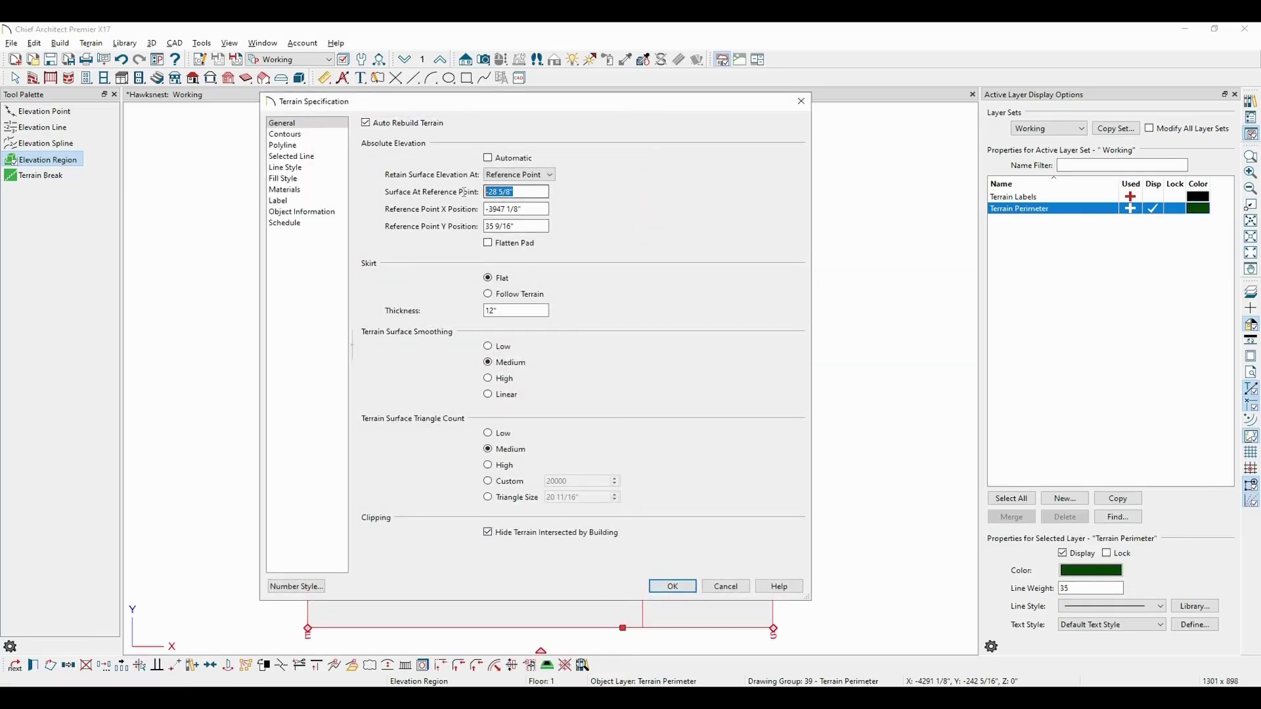
type("0")
left_click(669, 587)
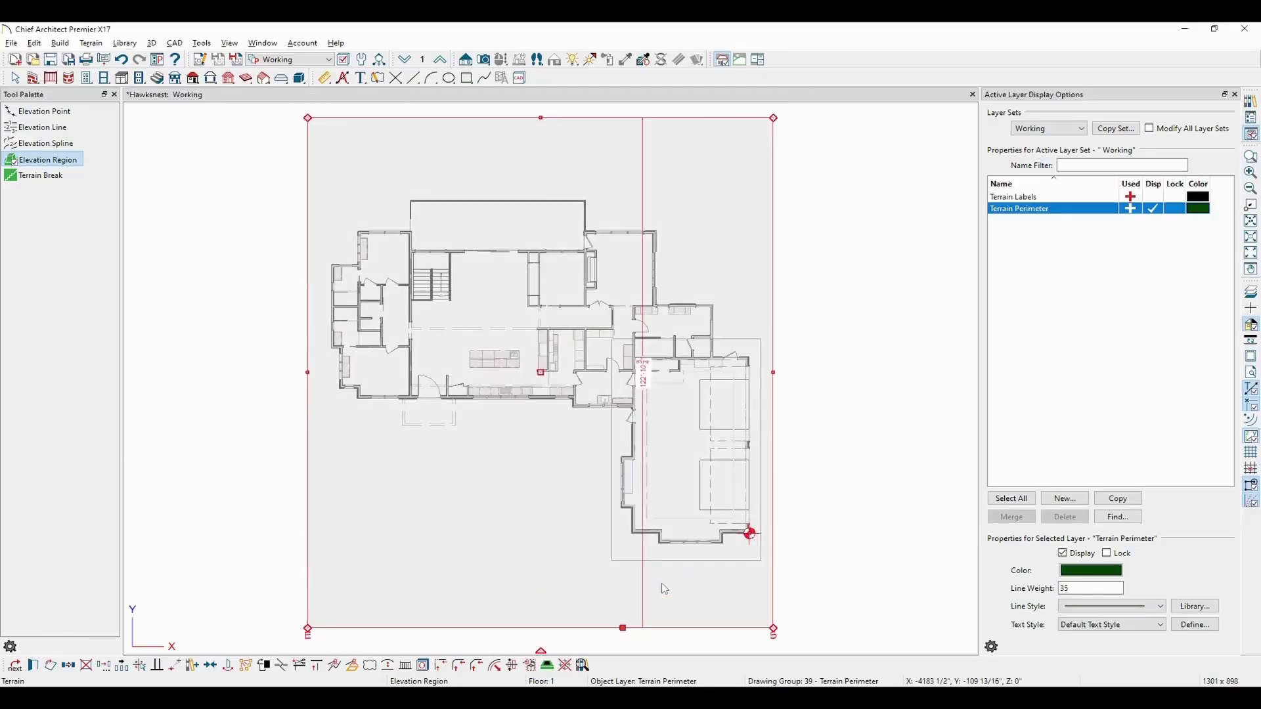
- Open a Perspective Full Overview, orbit along the garage wall, and return to the Working plan
left_click(484, 62)
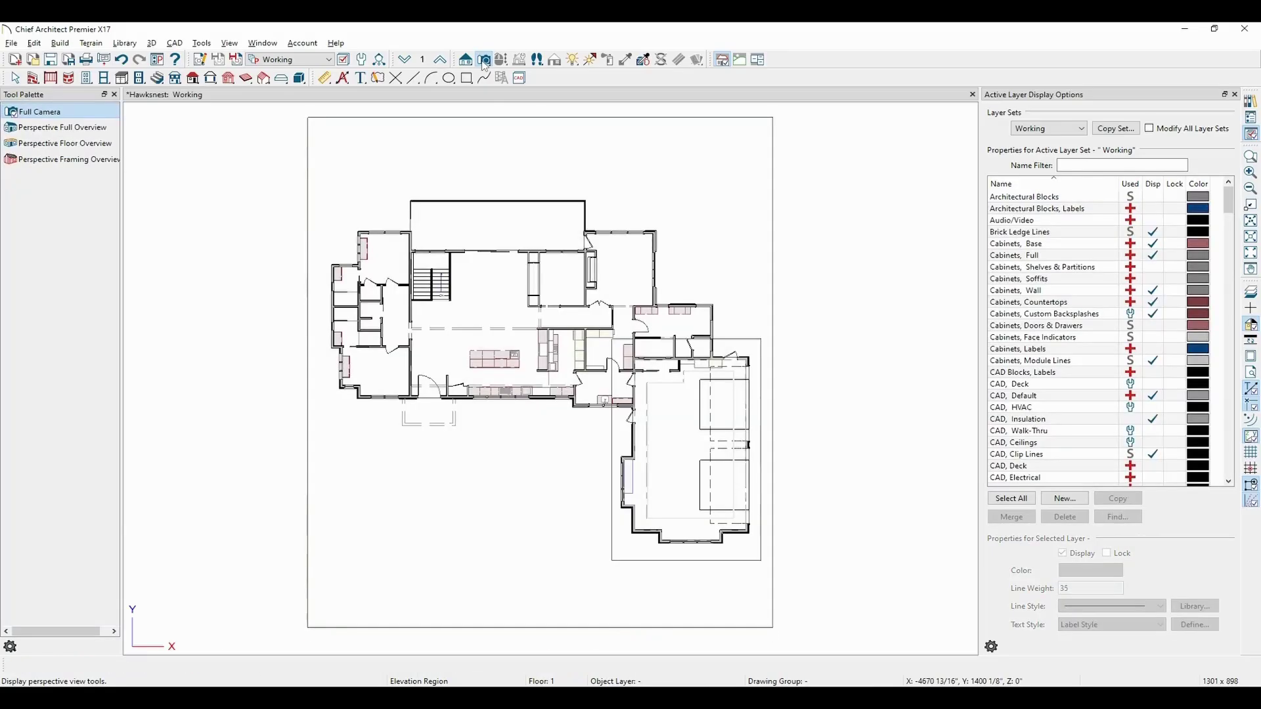
left_click(103, 131)
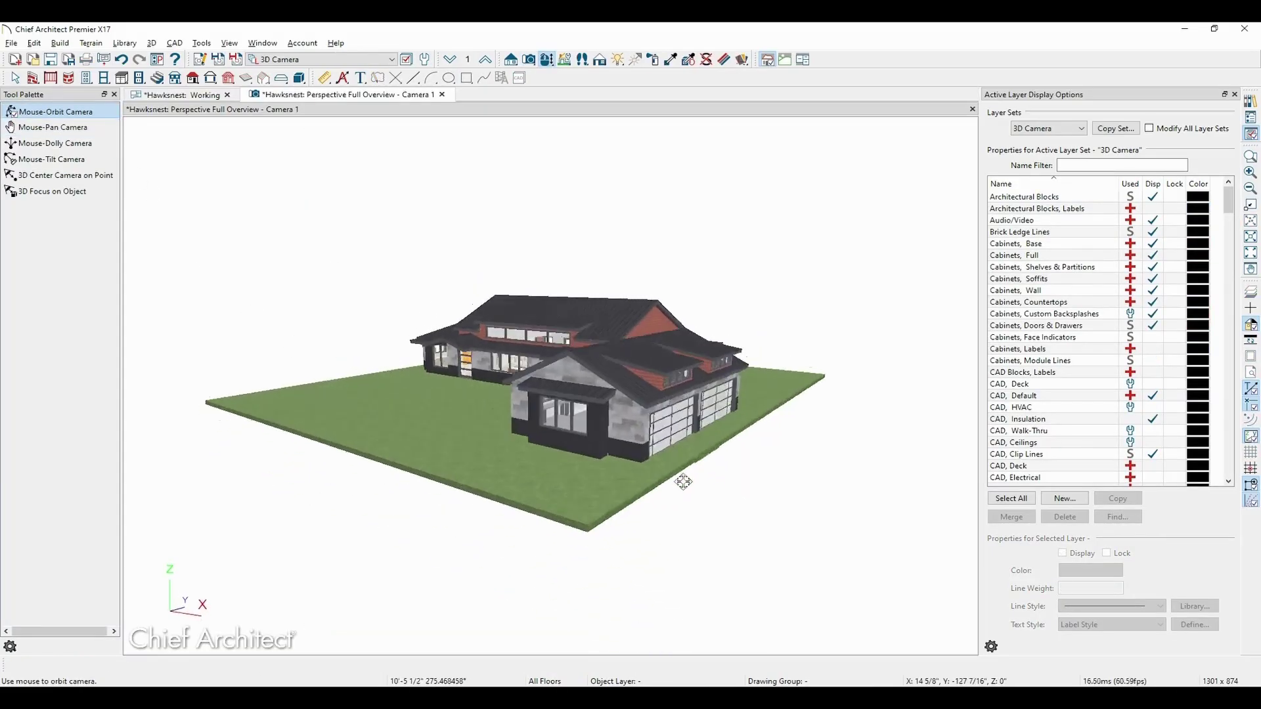
scroll(631, 453, "up", 10)
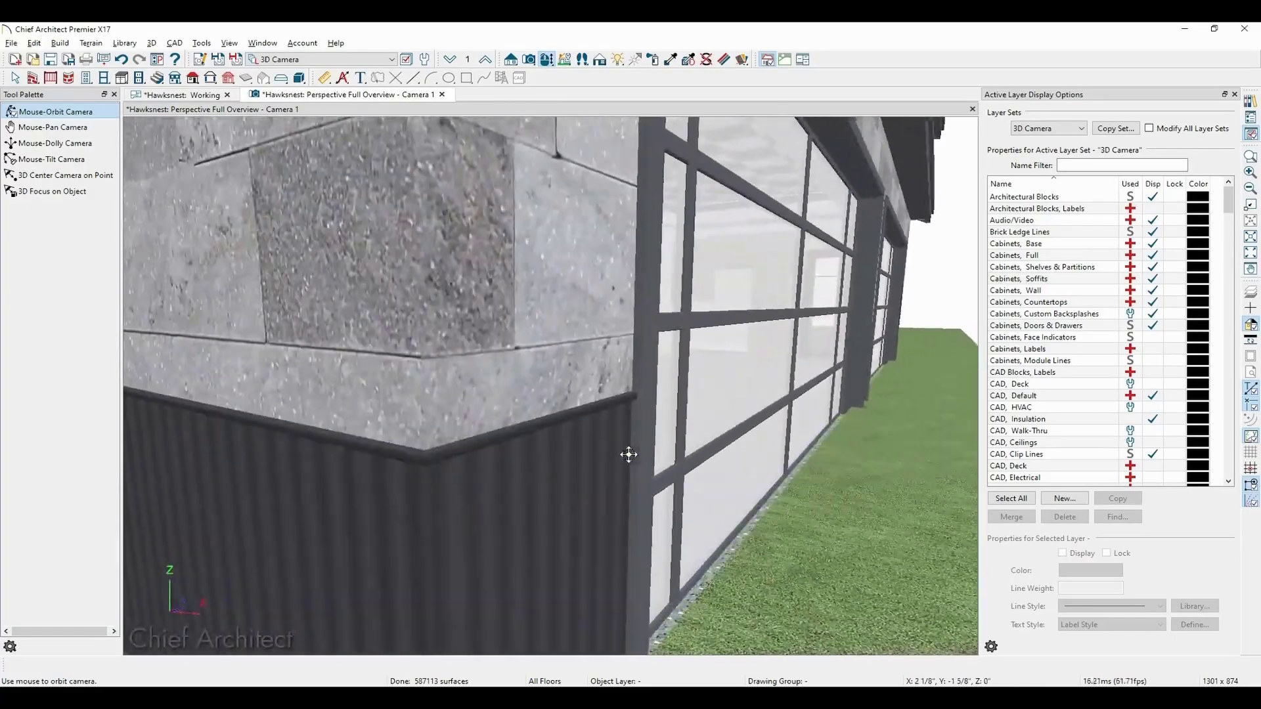
left_click_drag(628, 451, 373, 286)
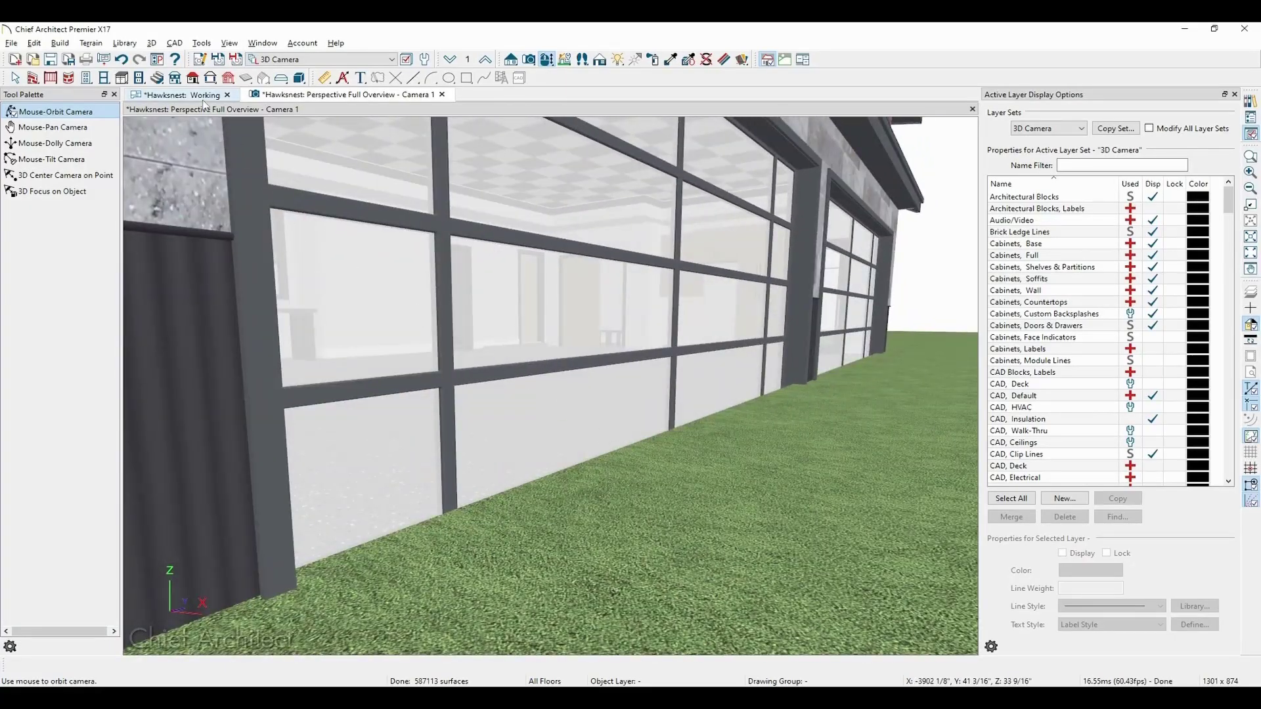
left_click(203, 97)
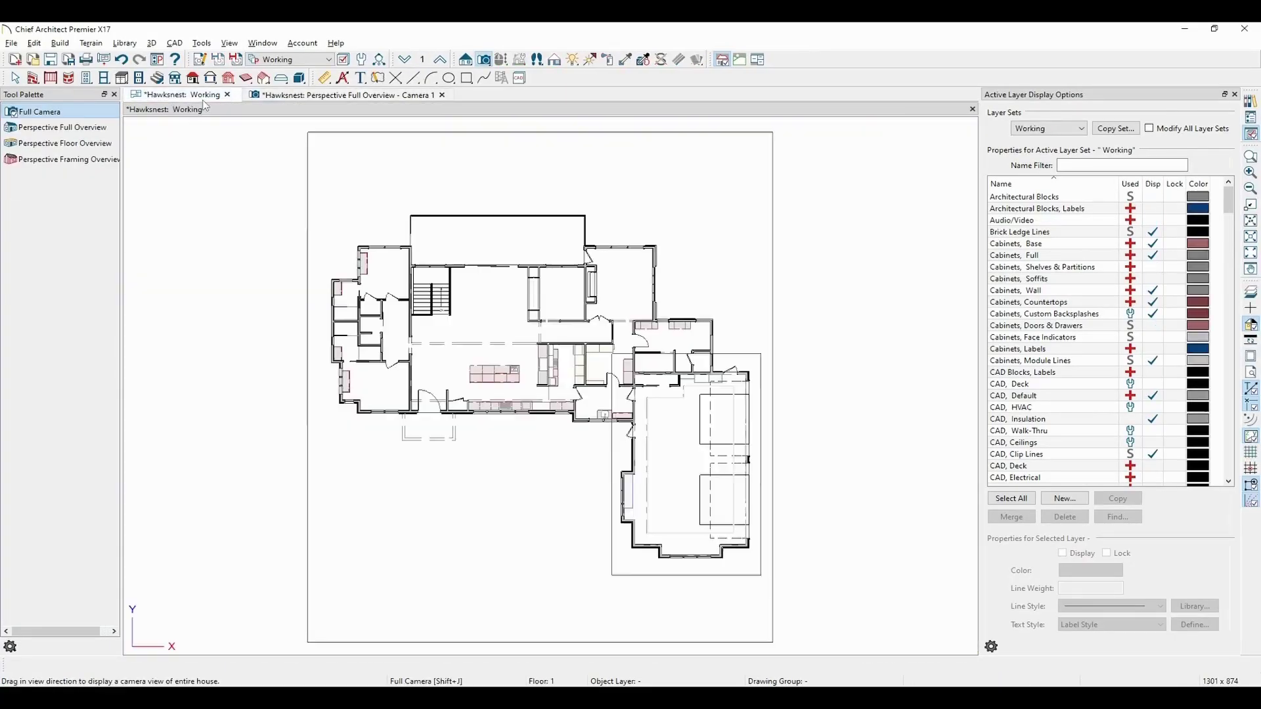
double_click(681, 471)
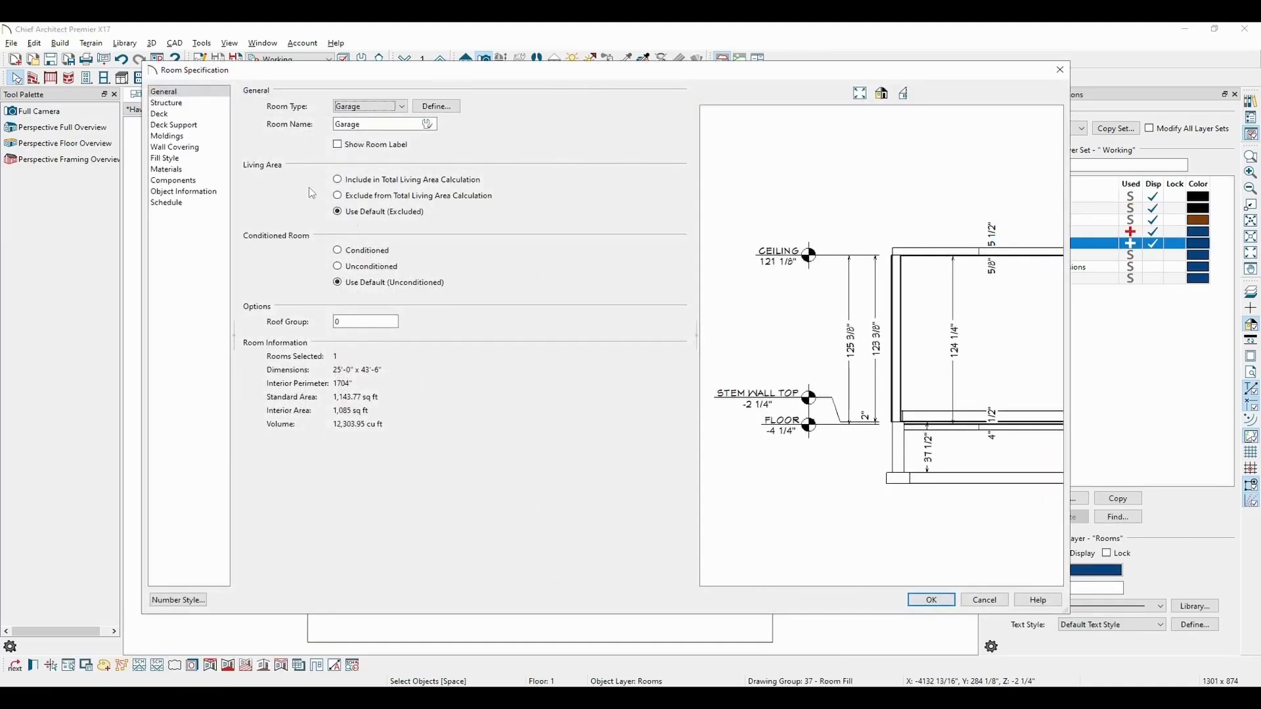
left_click(210, 105)
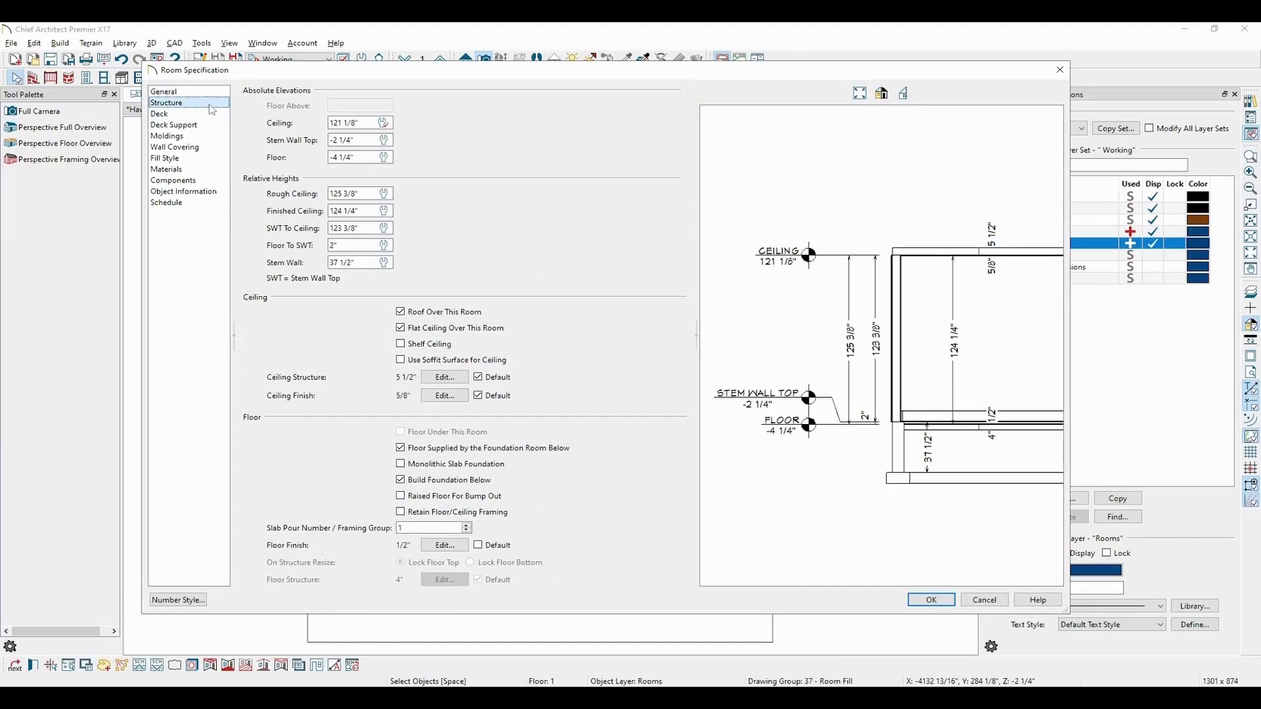
left_click_drag(362, 158, 322, 159)
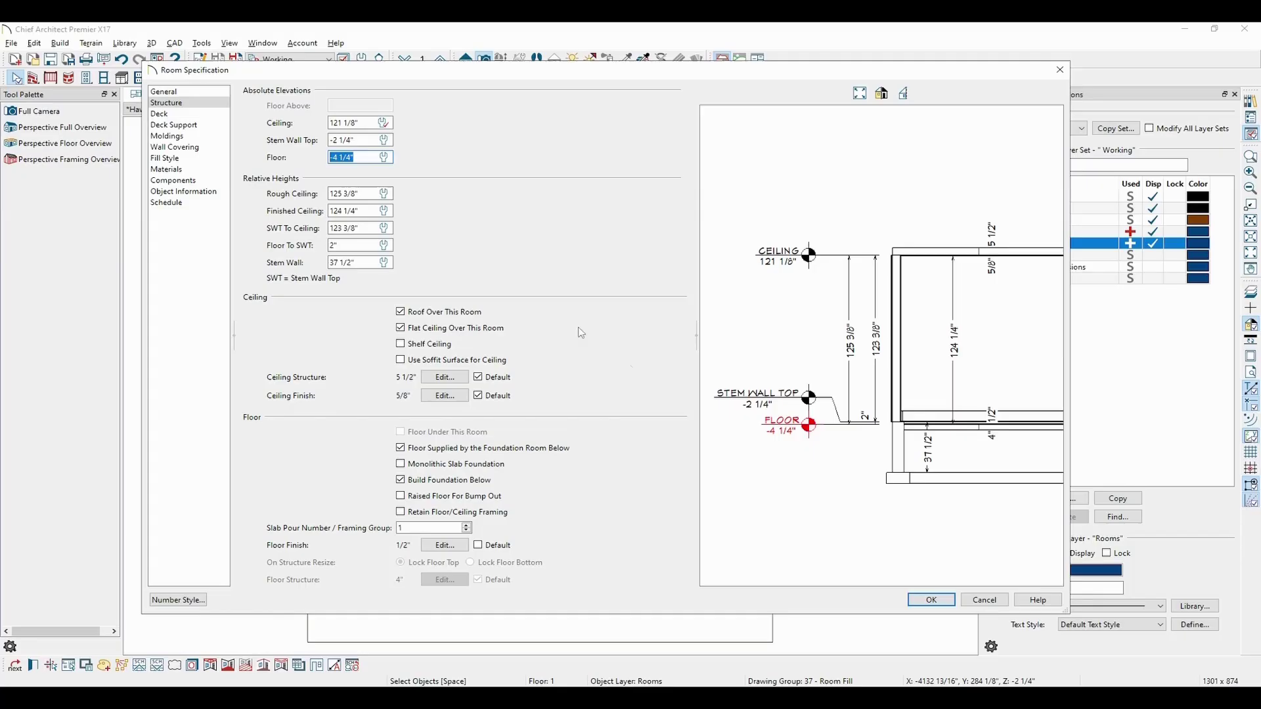
- Close the garage room settings and lower Surface At Reference Point to -5"
left_click(932, 599)
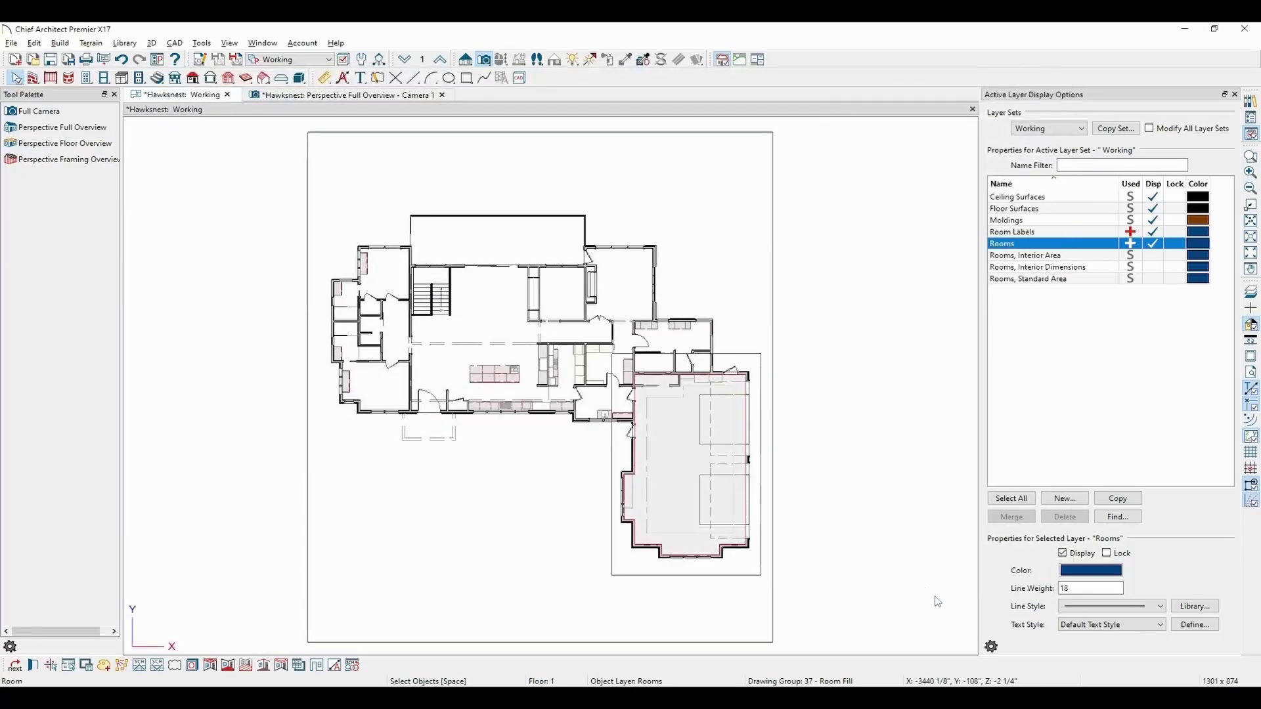
double_click(773, 456)
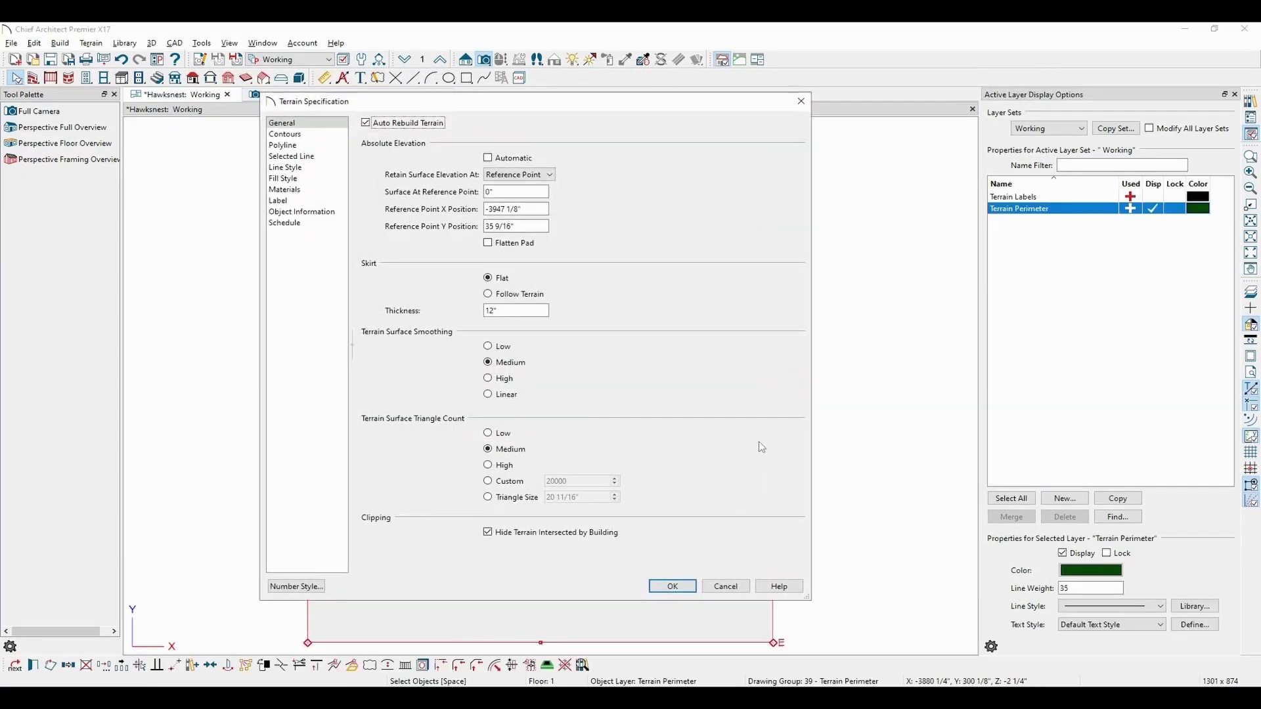
left_click_drag(494, 191, 472, 193)
type("-5")
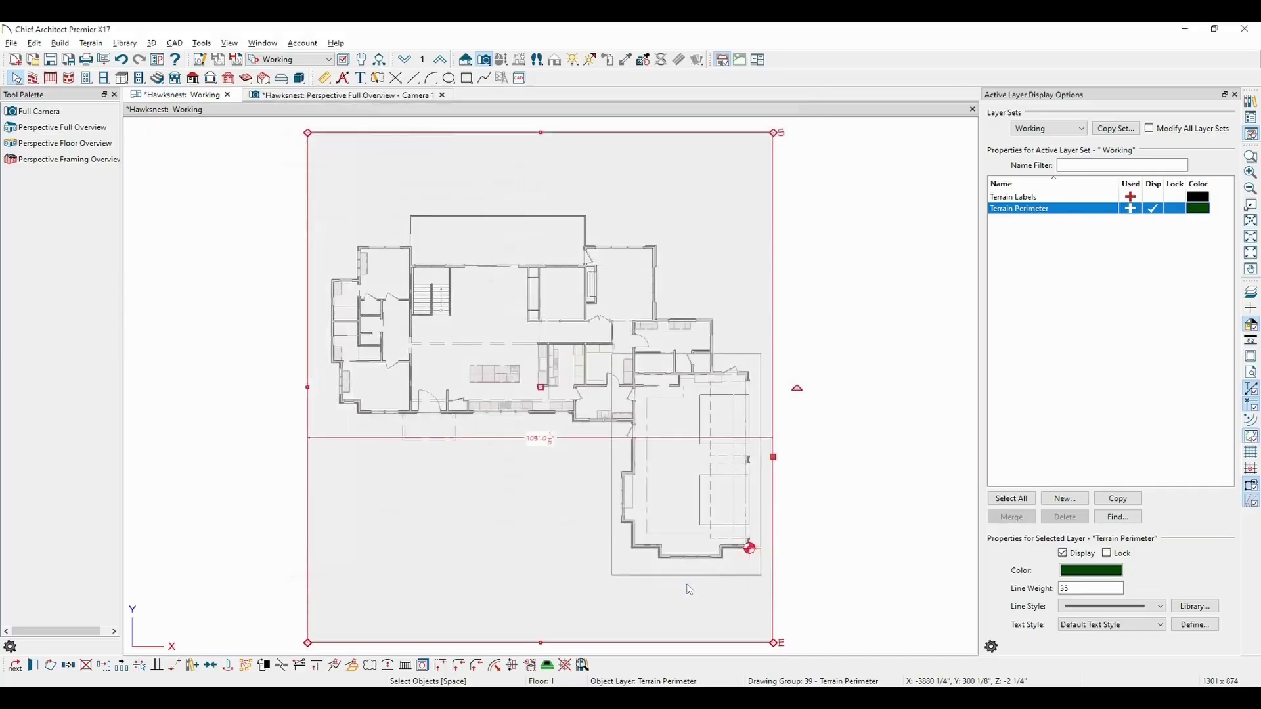
left_click(673, 586)
- Check the garage in the 3D overview, then return to the Working floor plan
key("Escape")
left_click(372, 98)
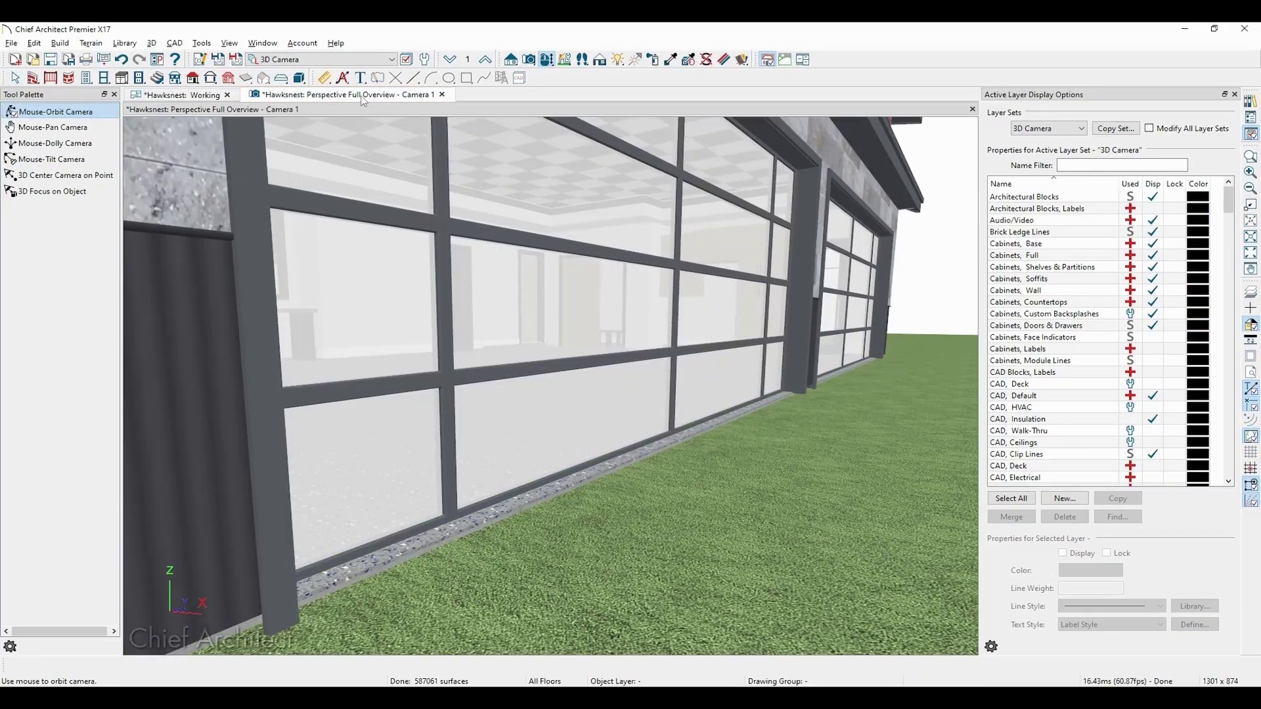
left_click(196, 97)
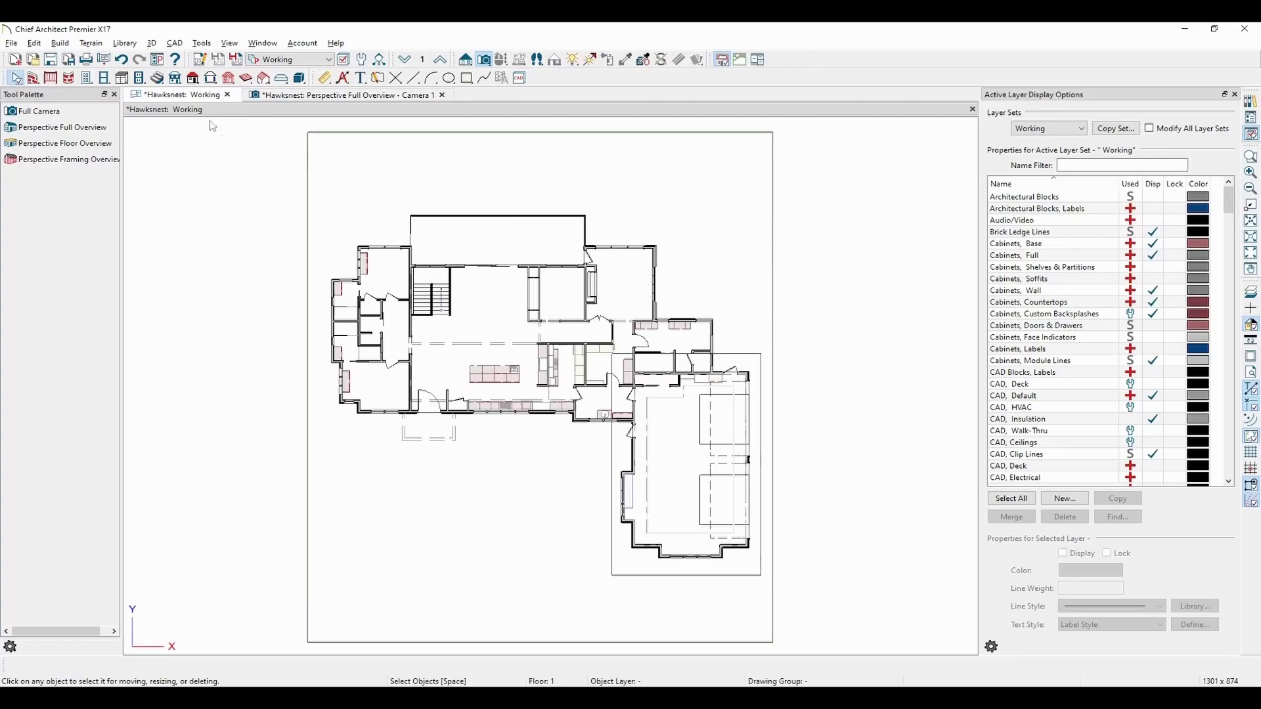
left_click(774, 520)
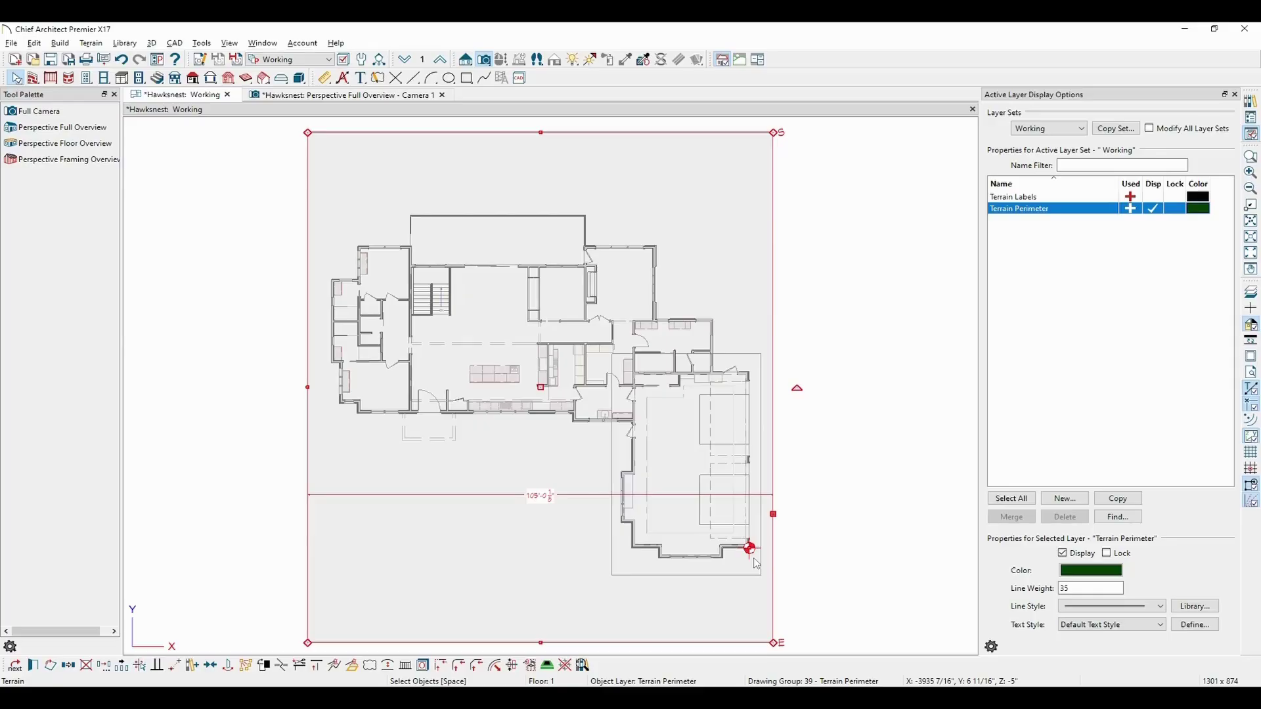
key("Escape")
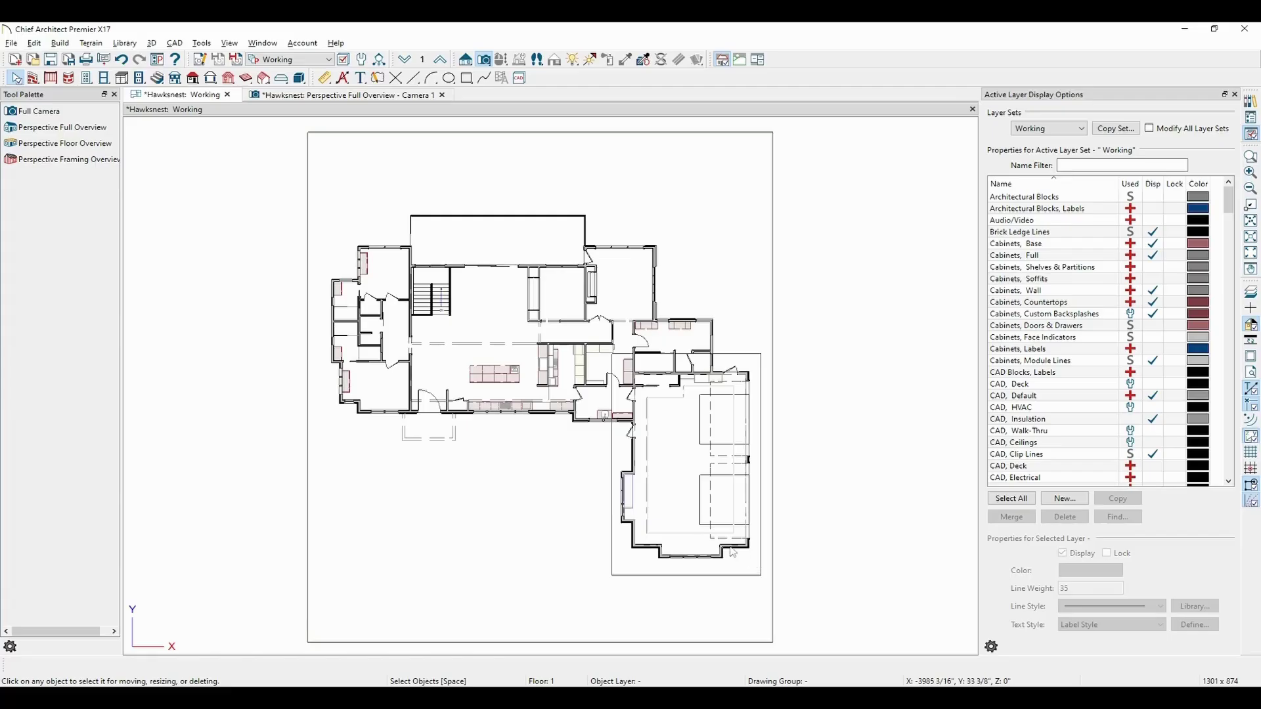
- Review the porch room's Structure elevations without changes
double_click(434, 433)
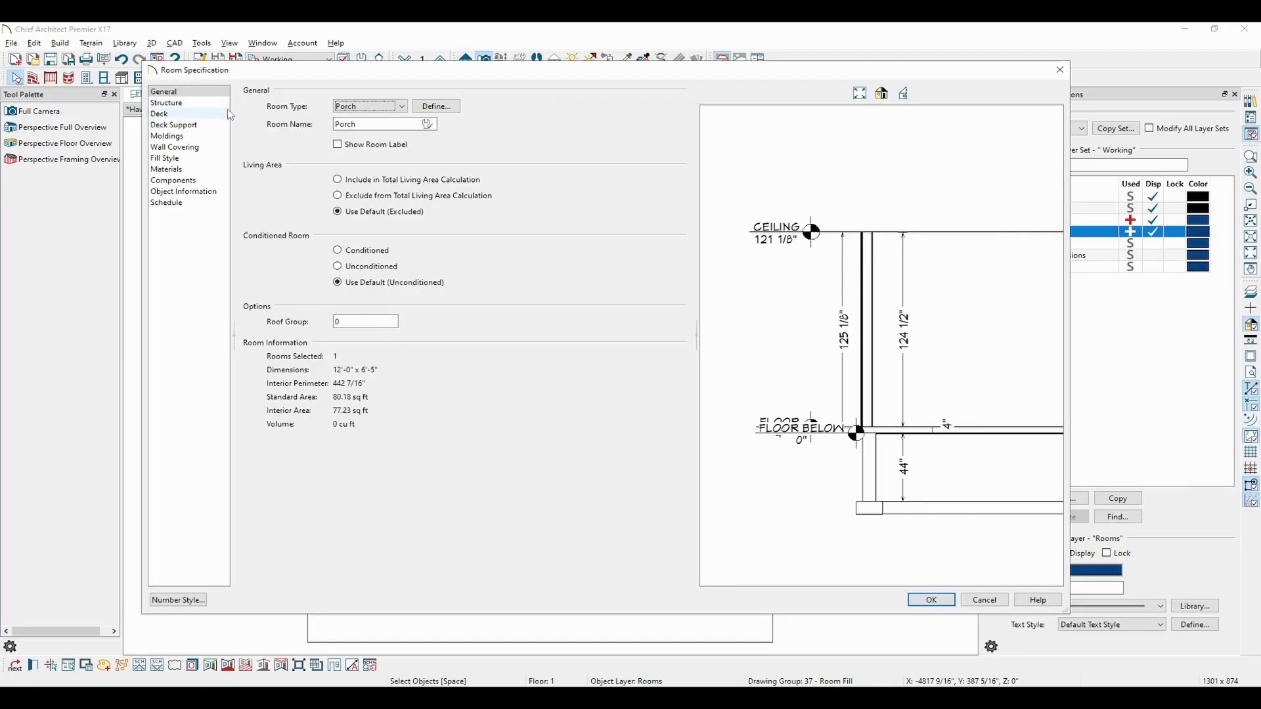
left_click(167, 103)
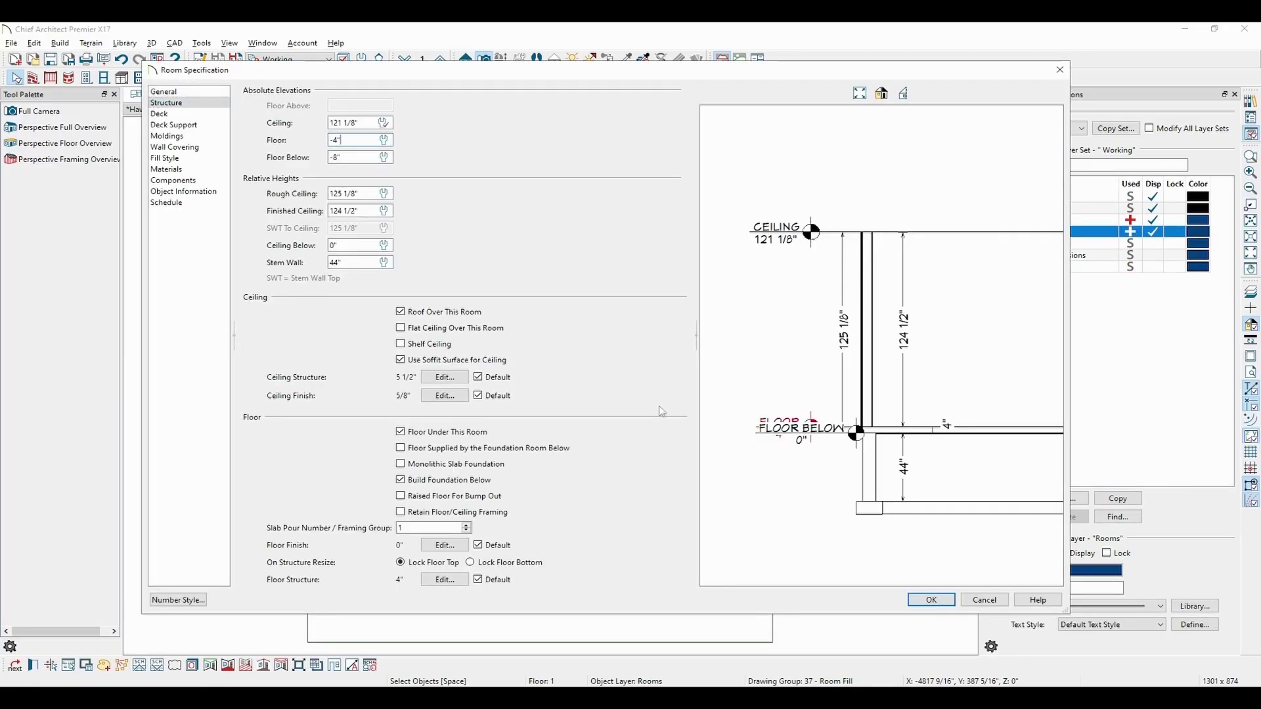
left_click(931, 600)
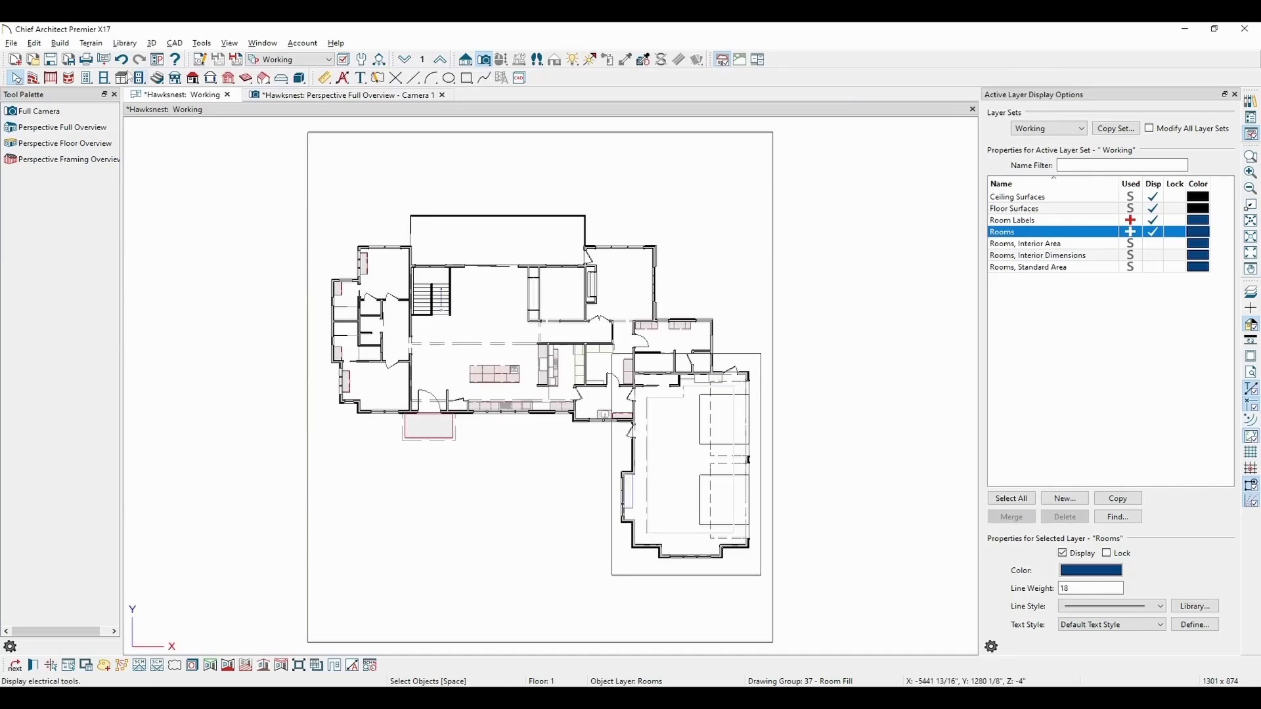
- Draw an elevation region around the front porch with elevation -22" +5"
left_click(91, 43)
mouse_move(172, 125)
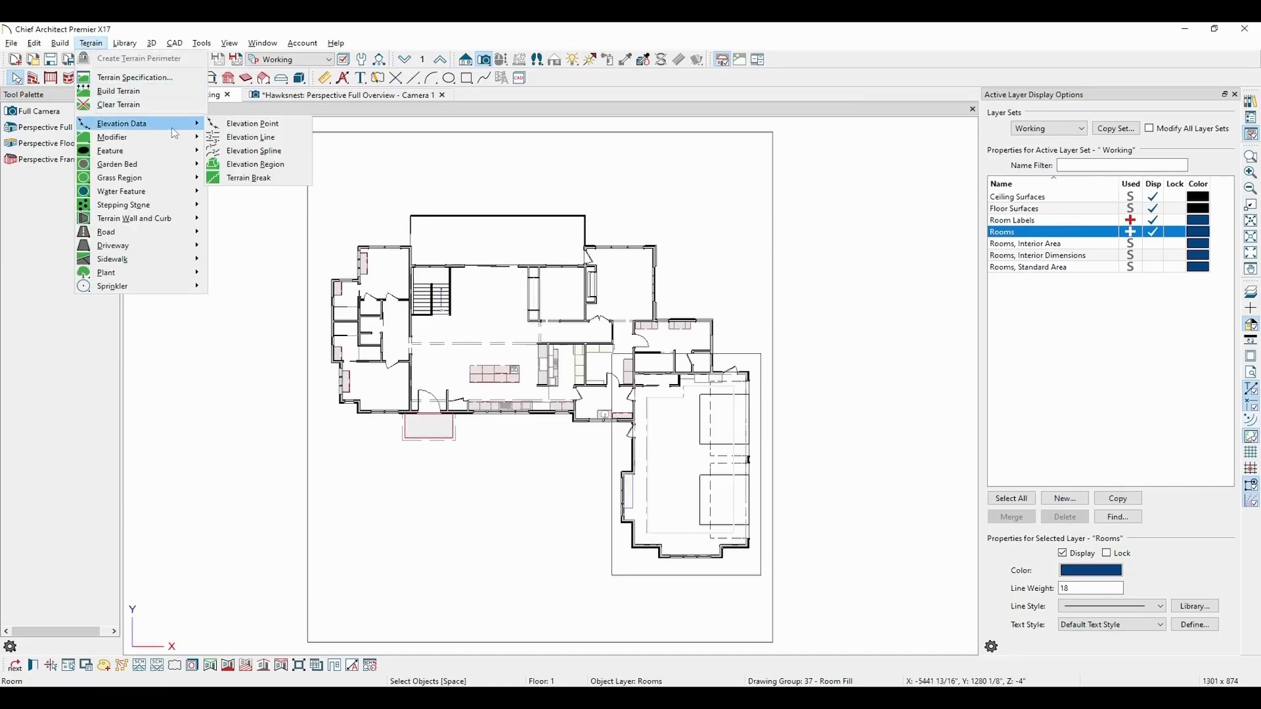
left_click(256, 164)
left_click_drag(394, 402, 470, 452)
type("-18-4")
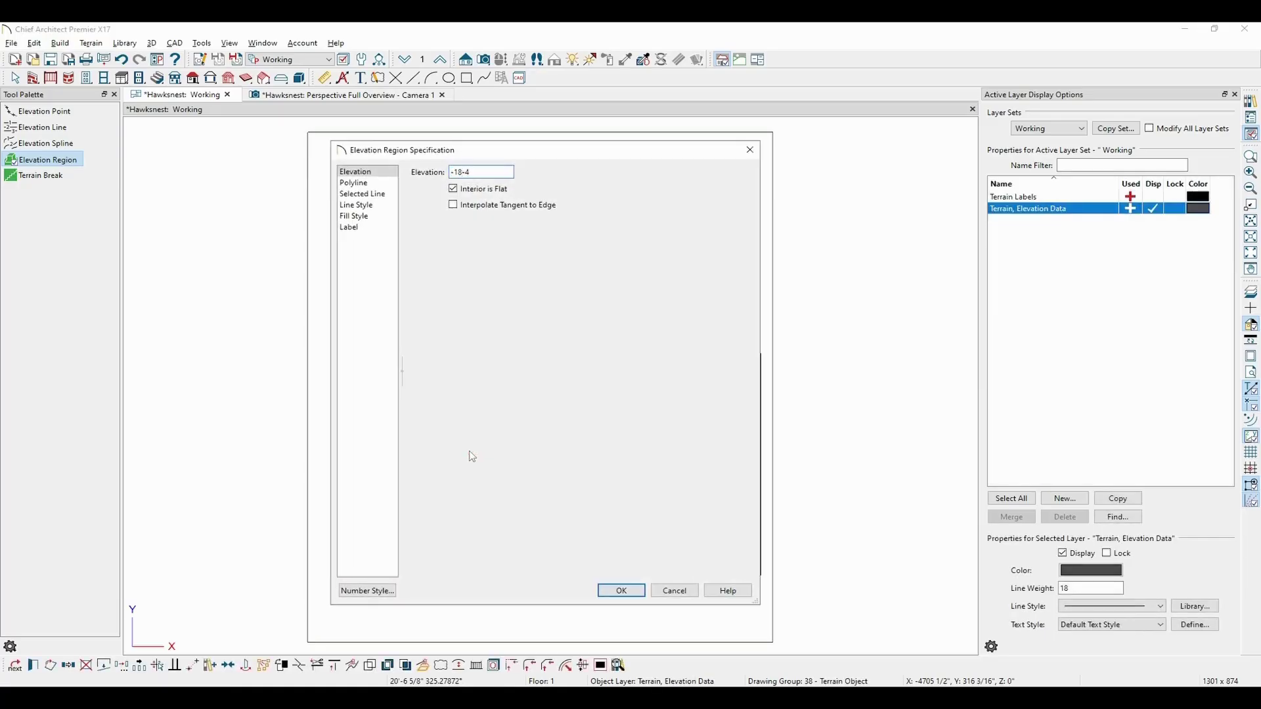
key("Tab")
left_click(491, 172)
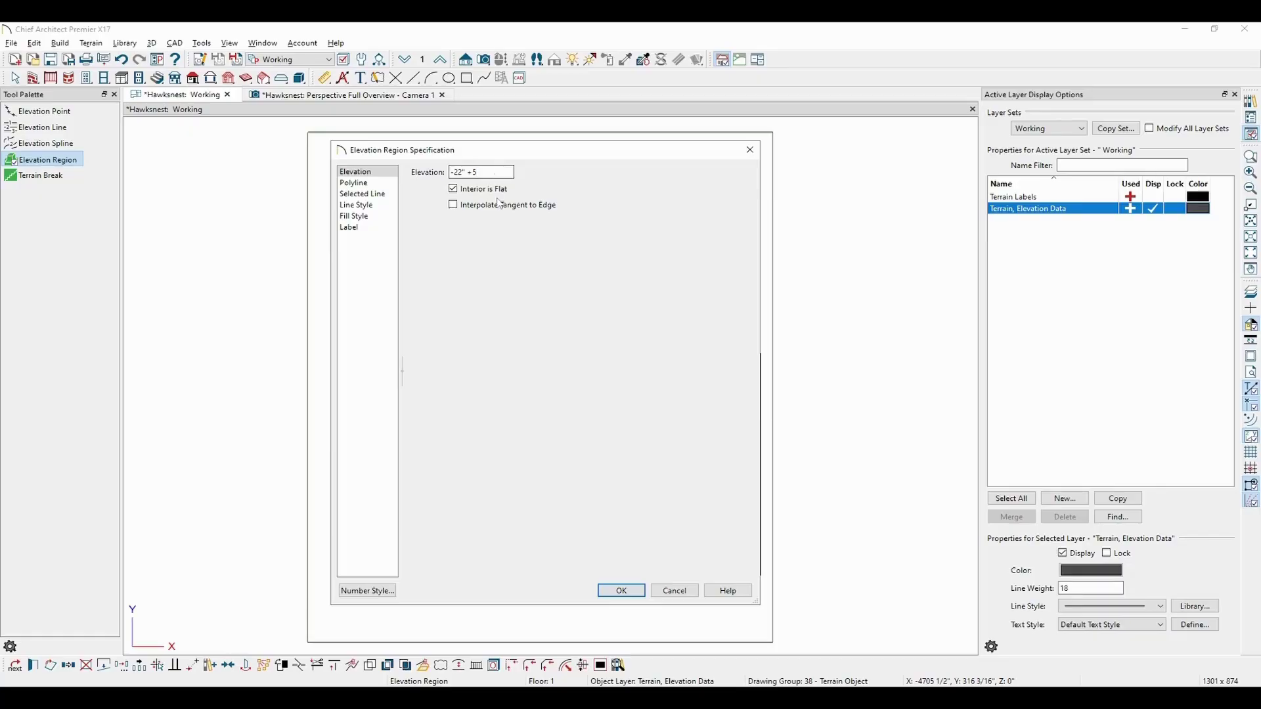
left_click(620, 589)
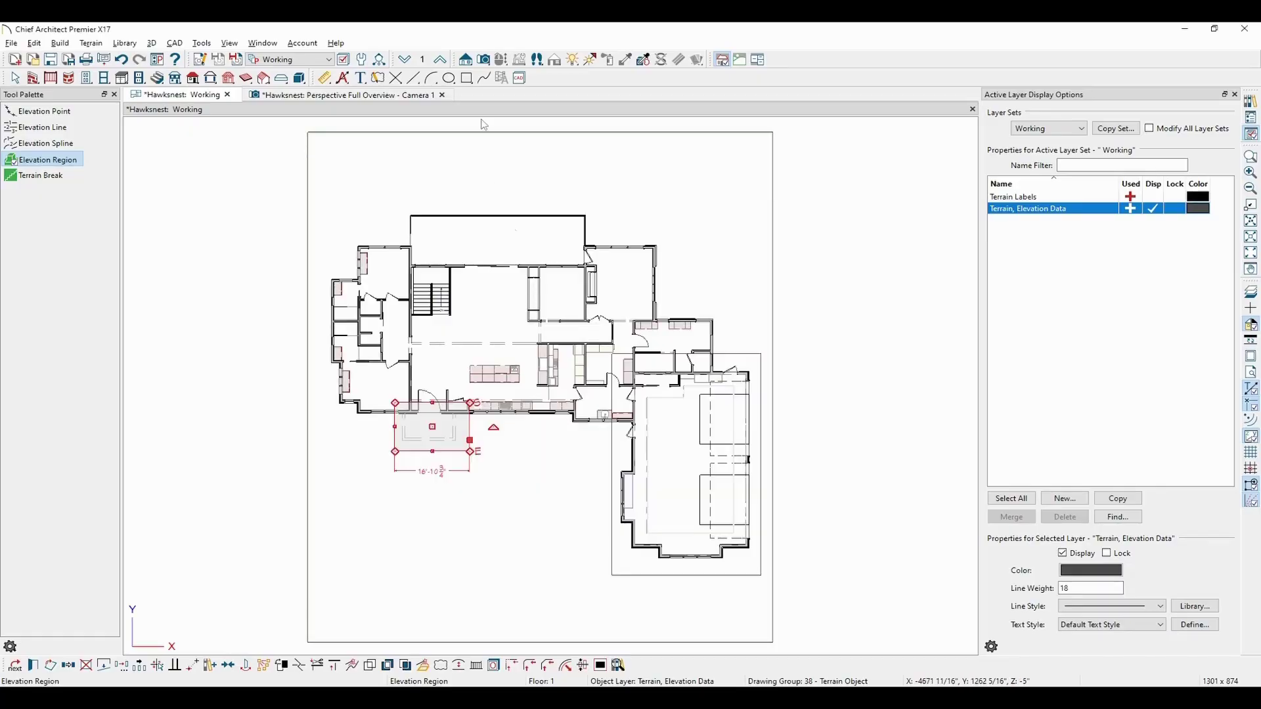
- Place a Full Camera on the porch and measure the slab's 1'-6" exposed height point to point
left_click(484, 59)
left_click_drag(416, 474, 421, 468)
left_click(324, 77)
left_click(62, 176)
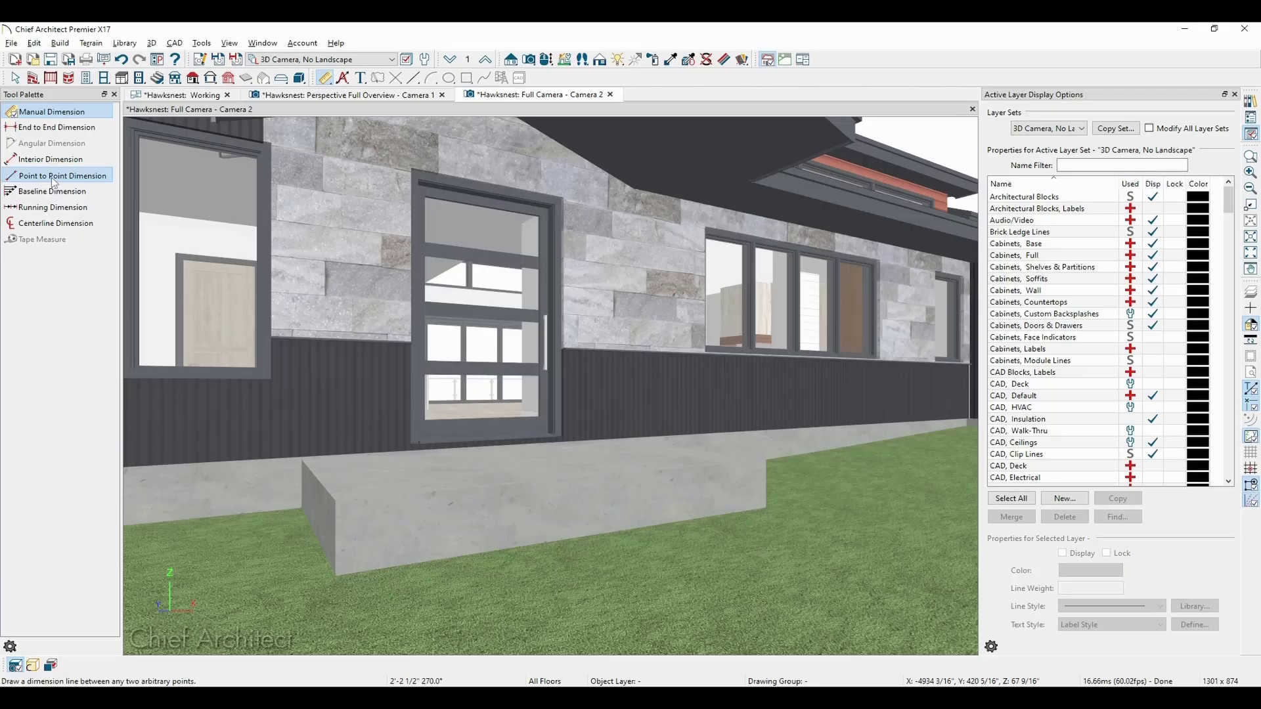
left_click(481, 529)
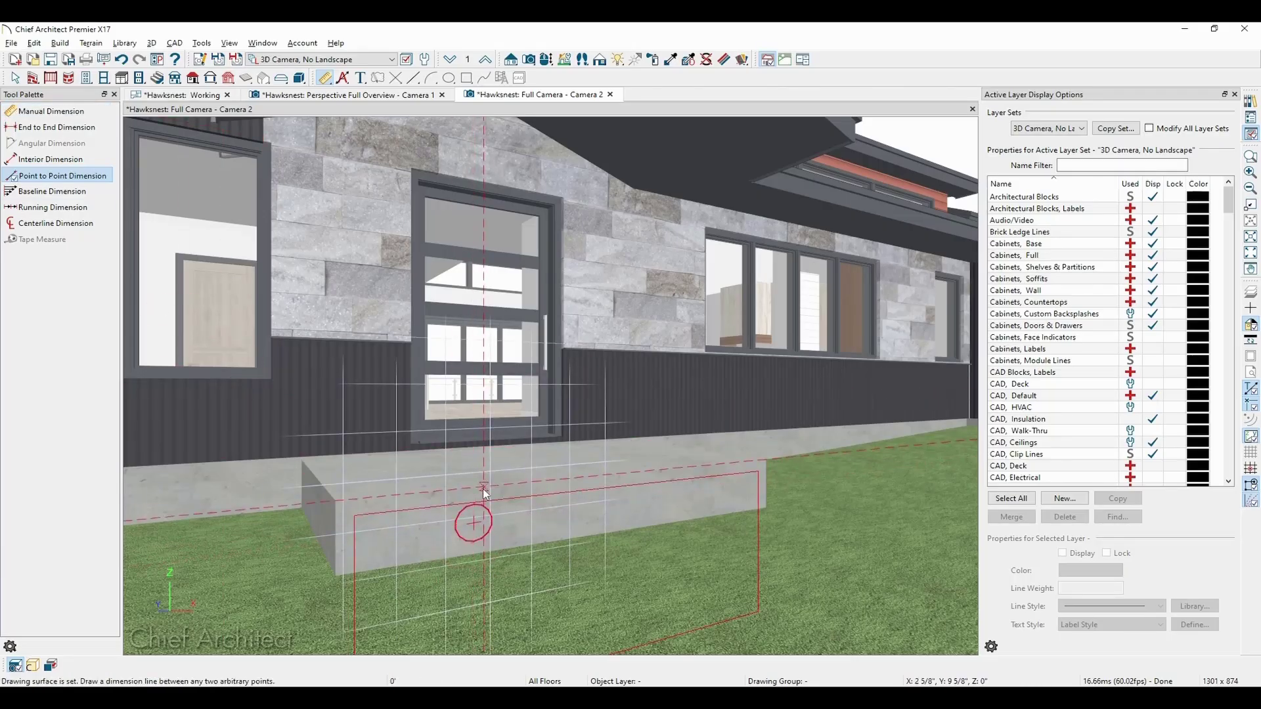
left_click_drag(487, 489, 491, 559)
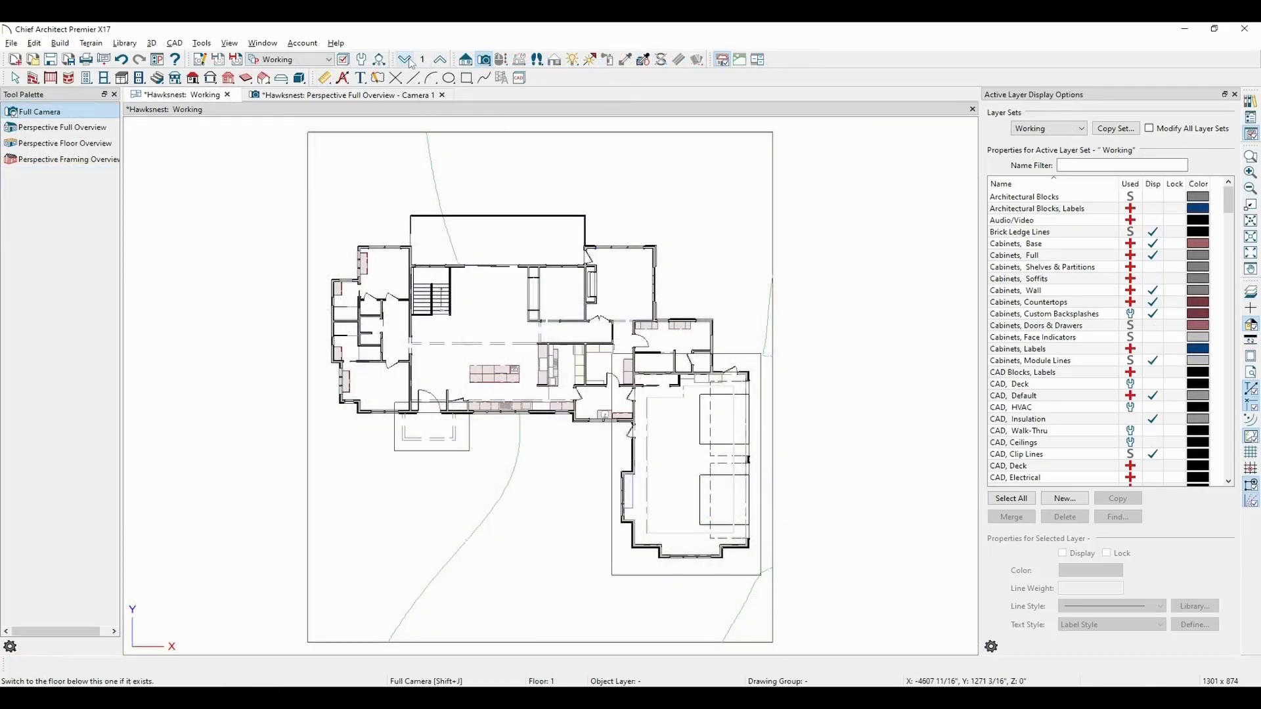
- On Floor 0, copy the Entertainment room's -130 1/4" floor elevation from its Structure settings
left_click(408, 60)
key("space")
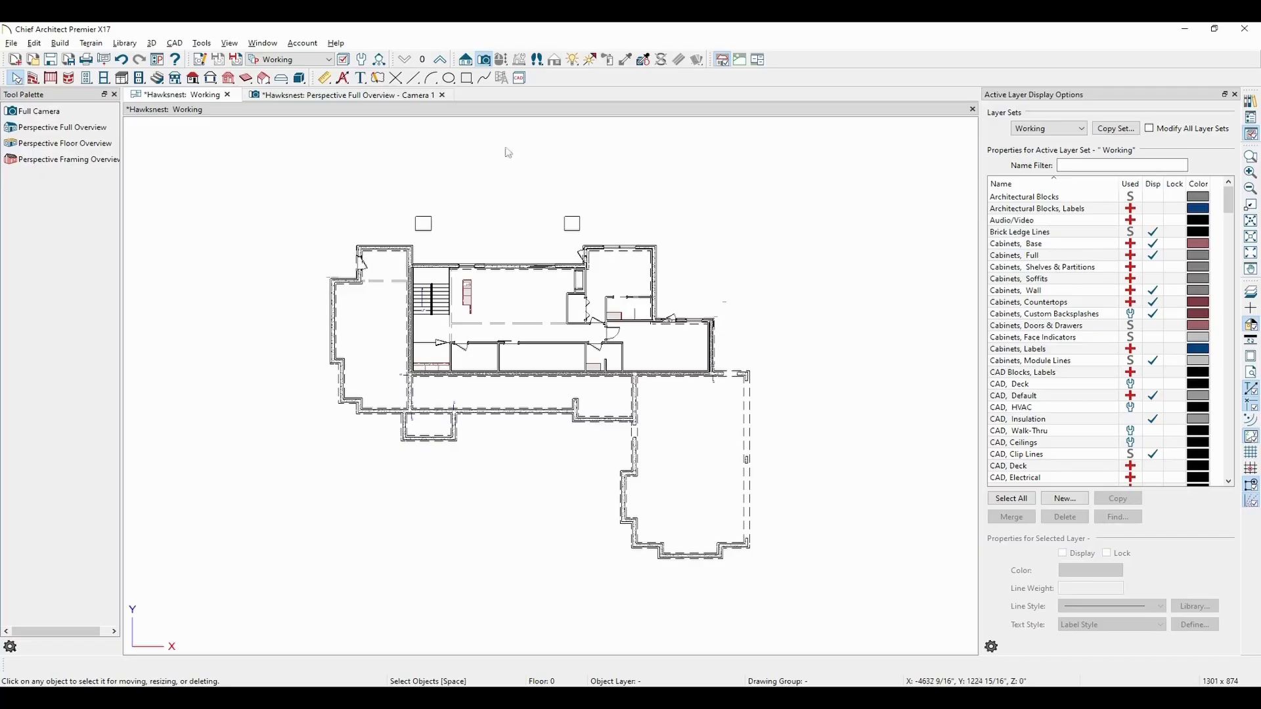
left_click(521, 297)
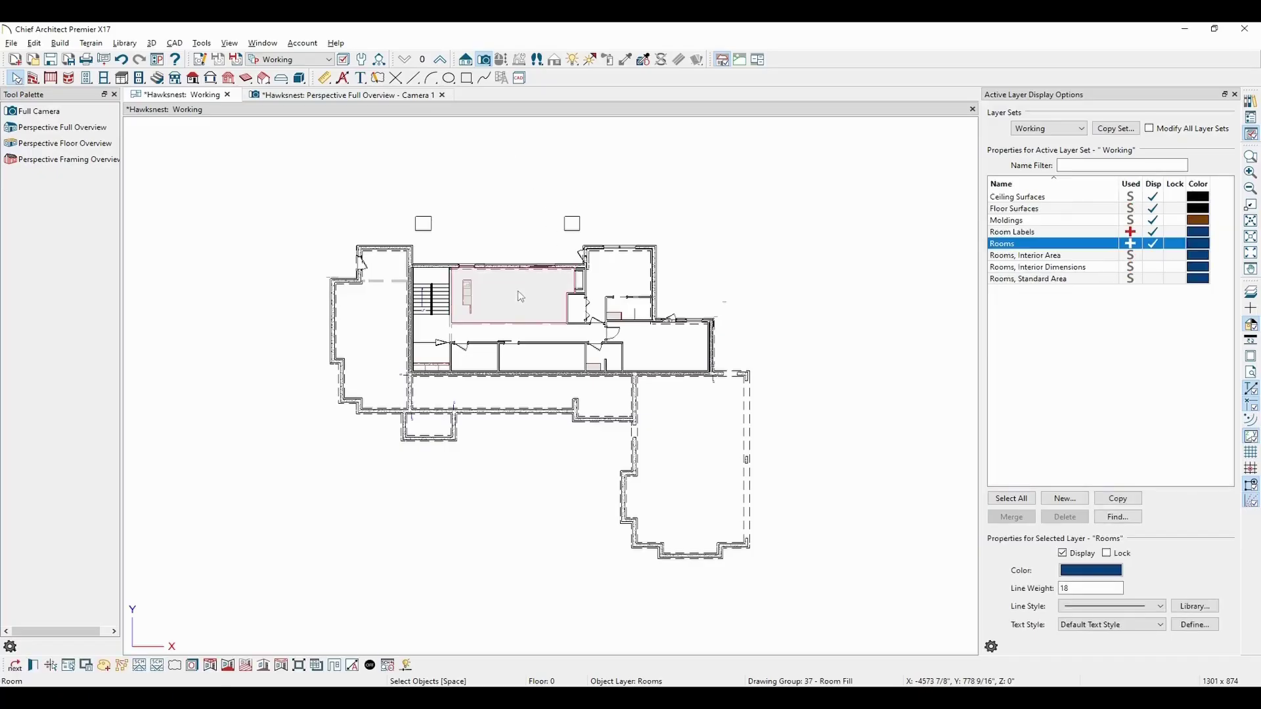
double_click(521, 297)
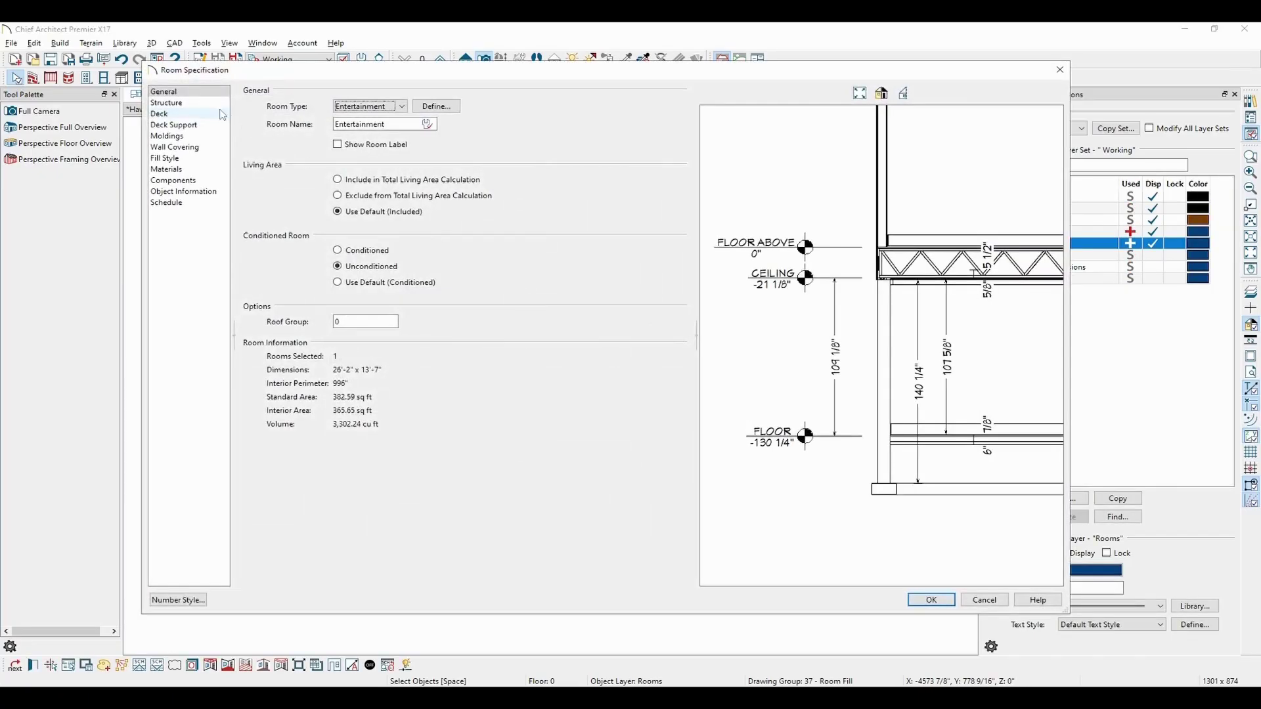
left_click(197, 103)
left_click(365, 140)
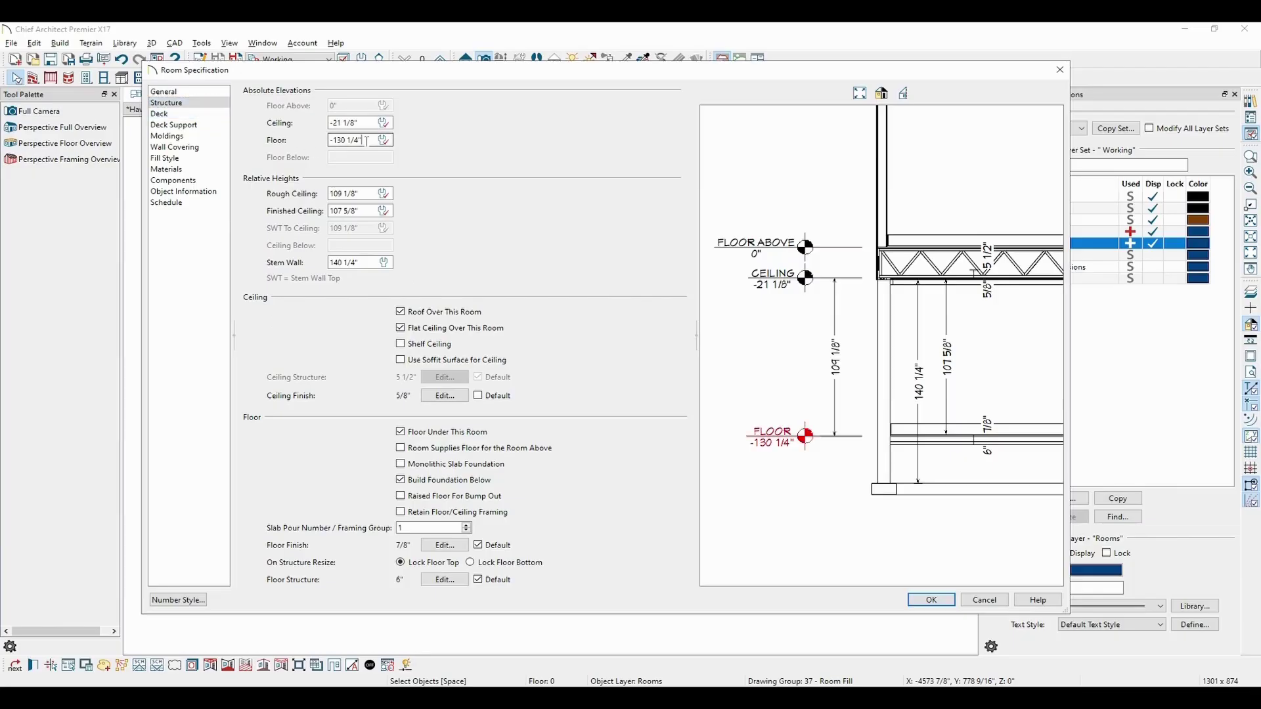
left_click_drag(367, 140, 329, 140)
right_click(343, 144)
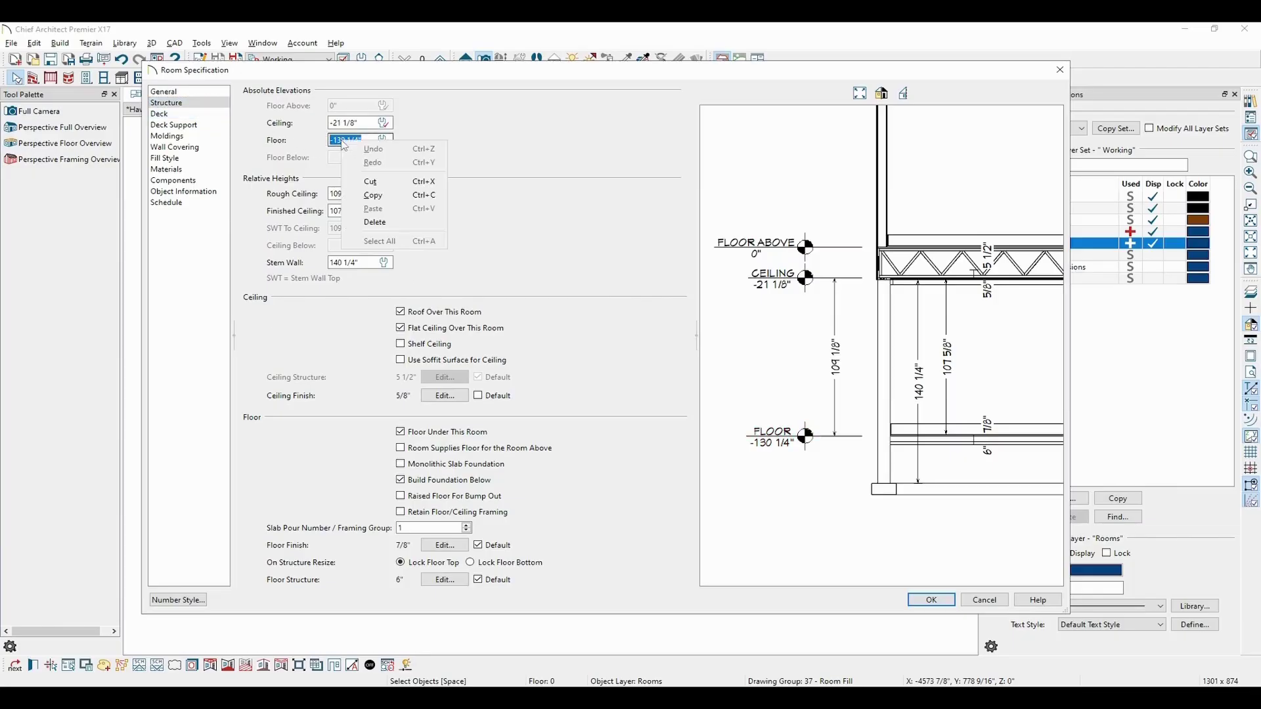
left_click(381, 195)
left_click(932, 600)
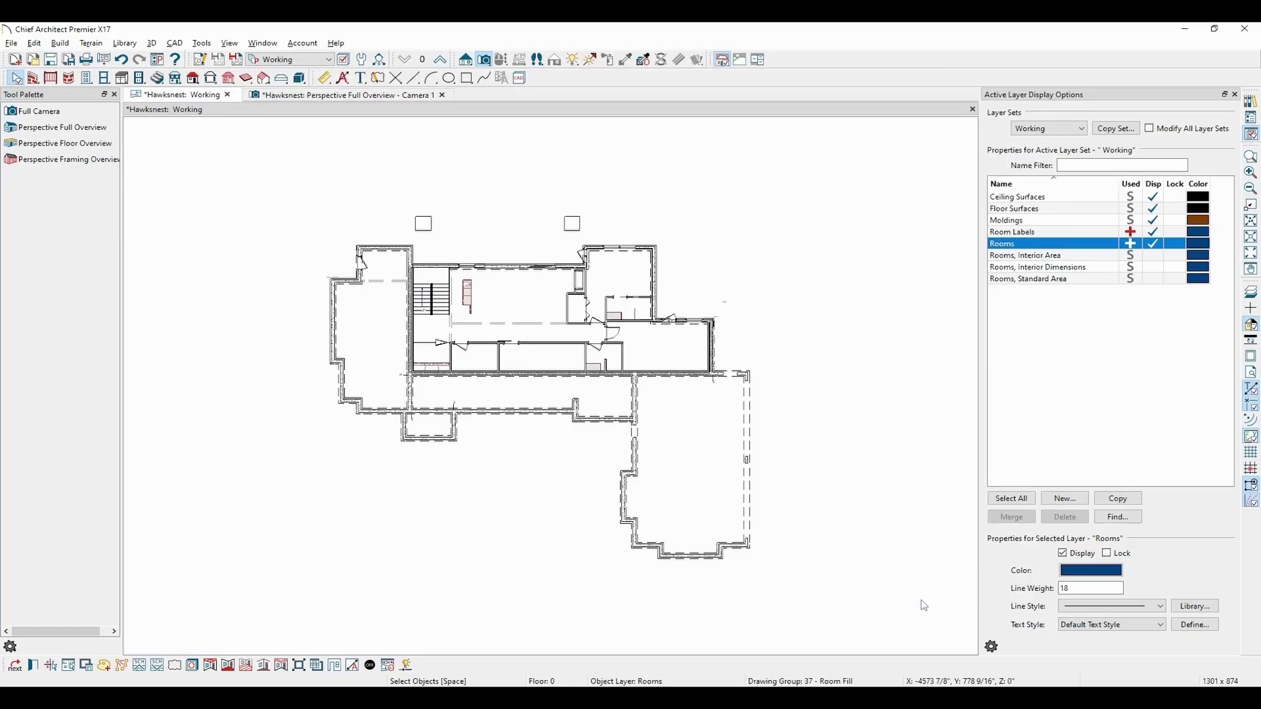
- On Floor 1, draw a rectangular elevation region along the house's upper side
left_click(440, 62)
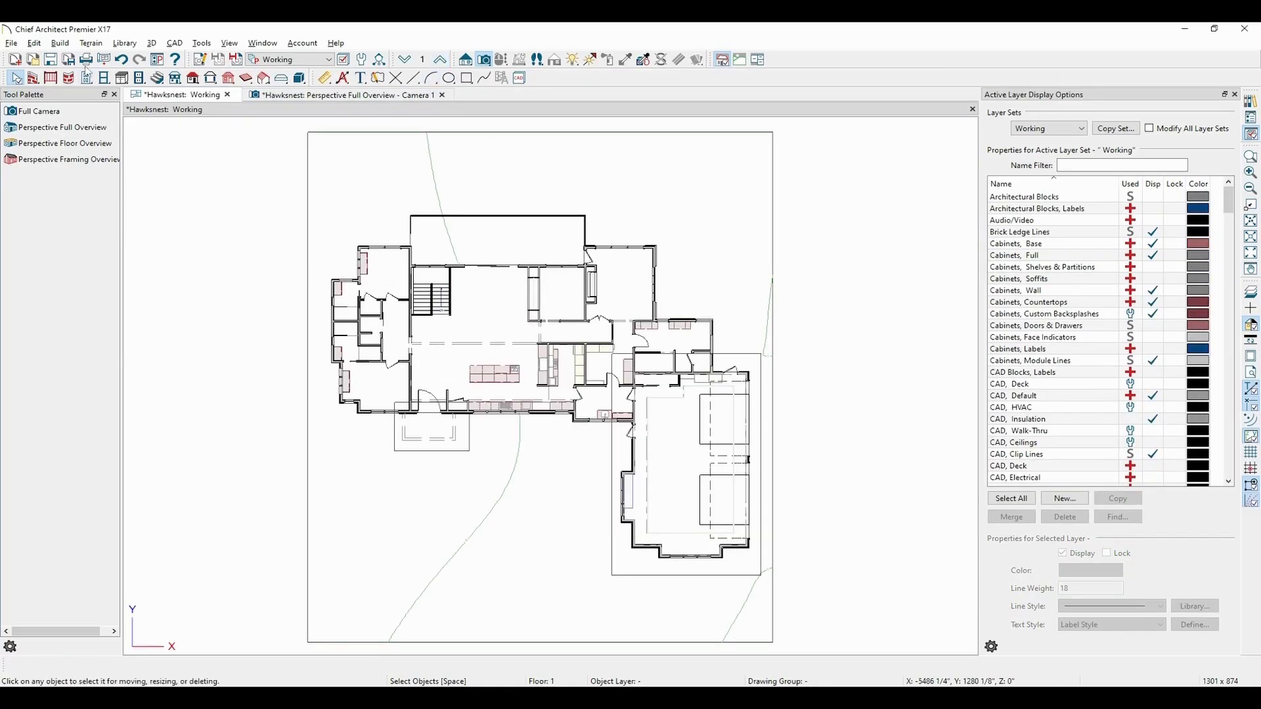
left_click(90, 42)
mouse_move(142, 123)
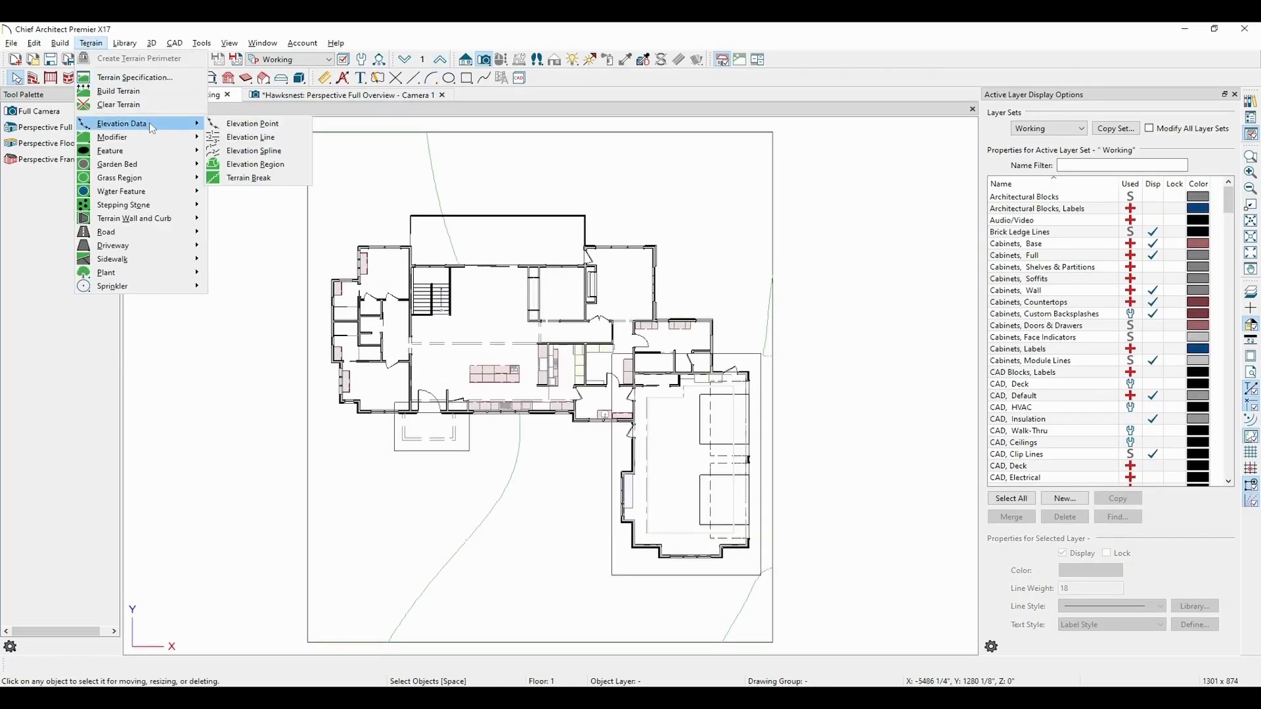
left_click(253, 165)
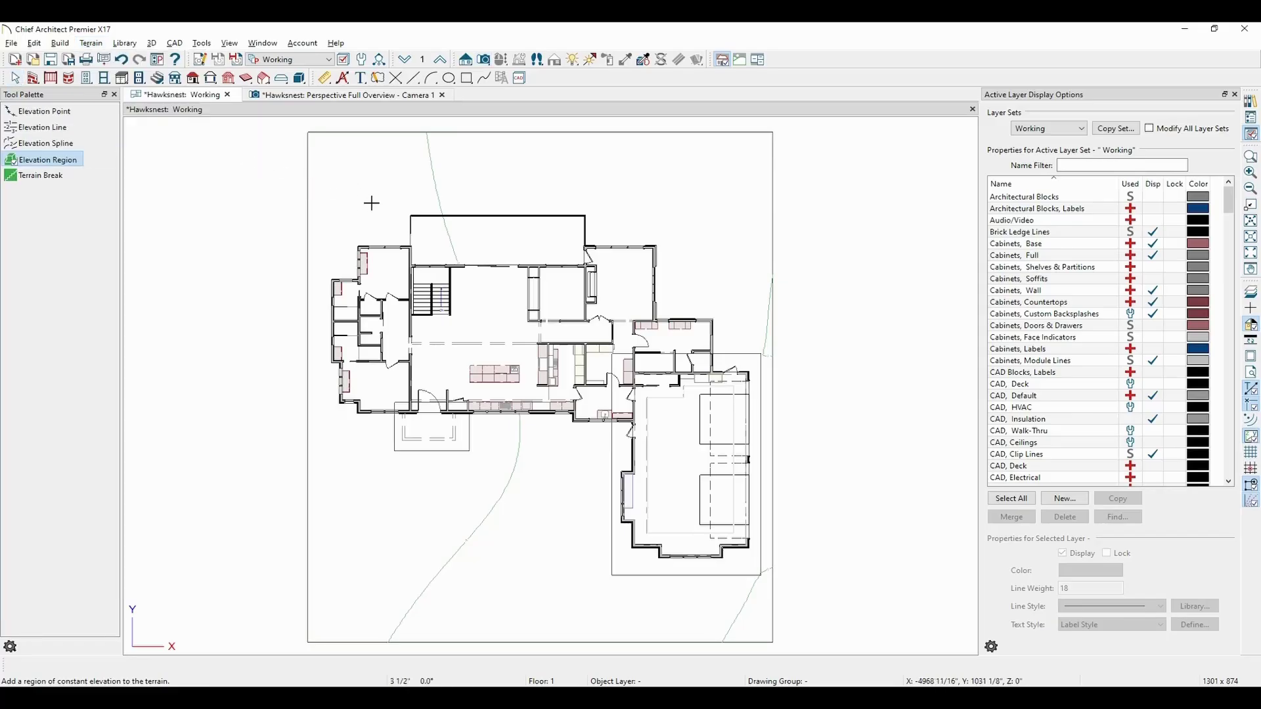
left_click_drag(369, 204, 665, 288)
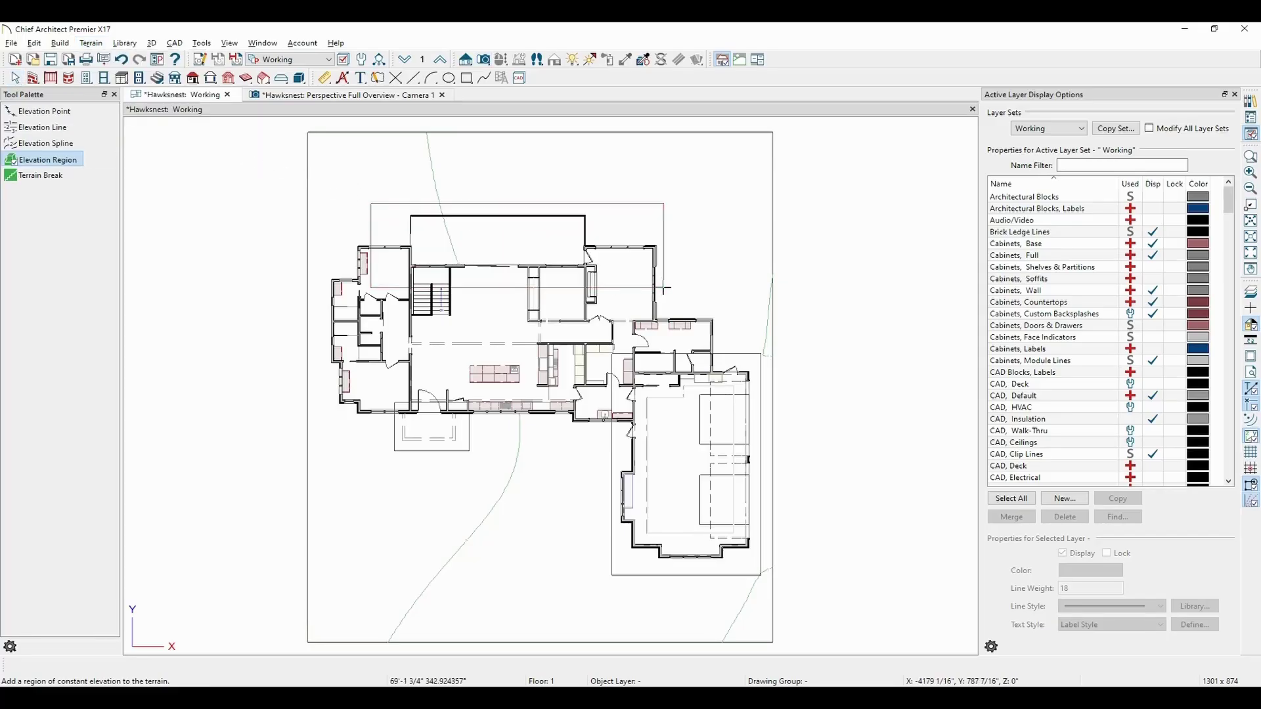
- Give the region an elevation of -126" by pasting -130 1/4" and adjusting it
double_click(663, 227)
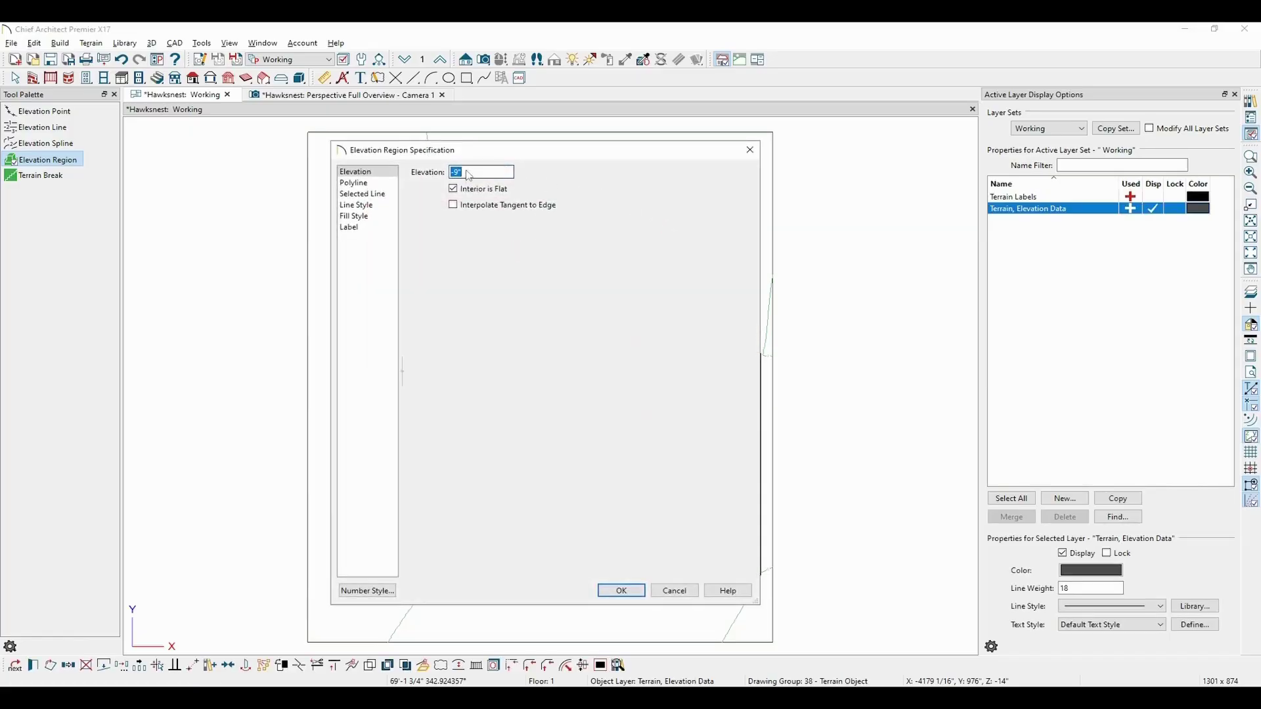
right_click(469, 176)
left_click(526, 242)
left_click_drag(462, 172, 485, 172)
type("126")
key("Tab")
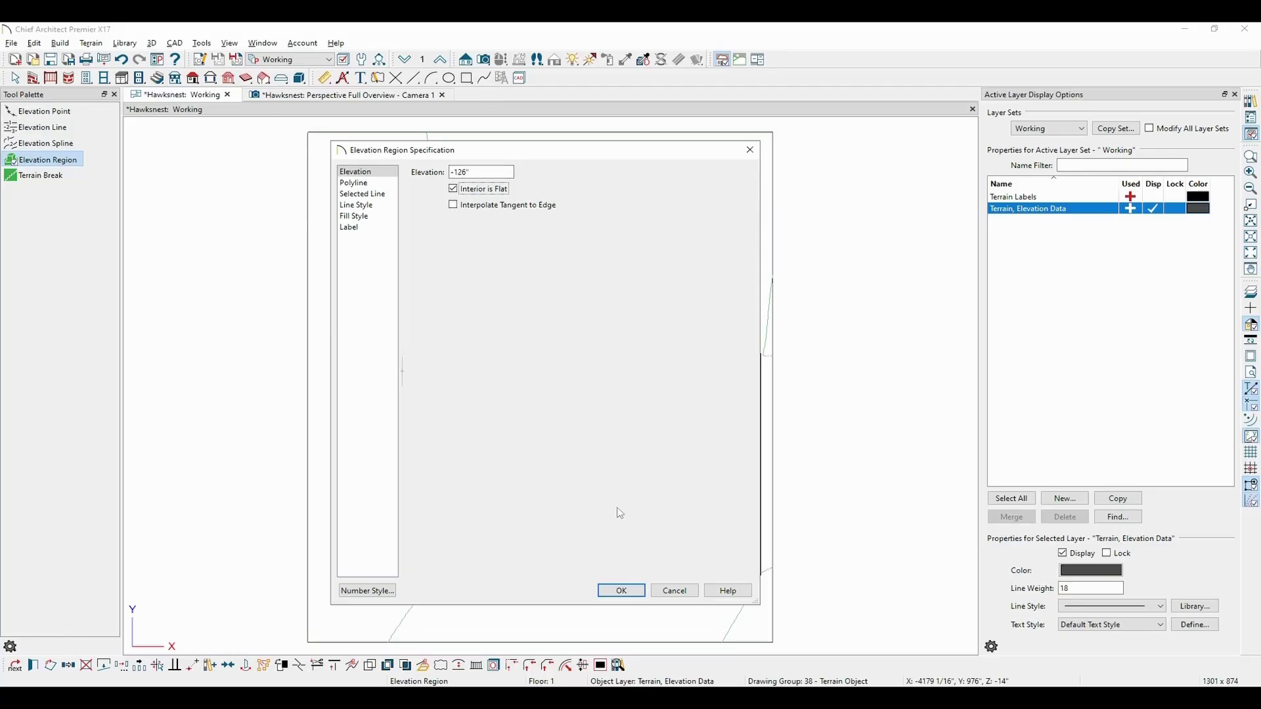
left_click(621, 591)
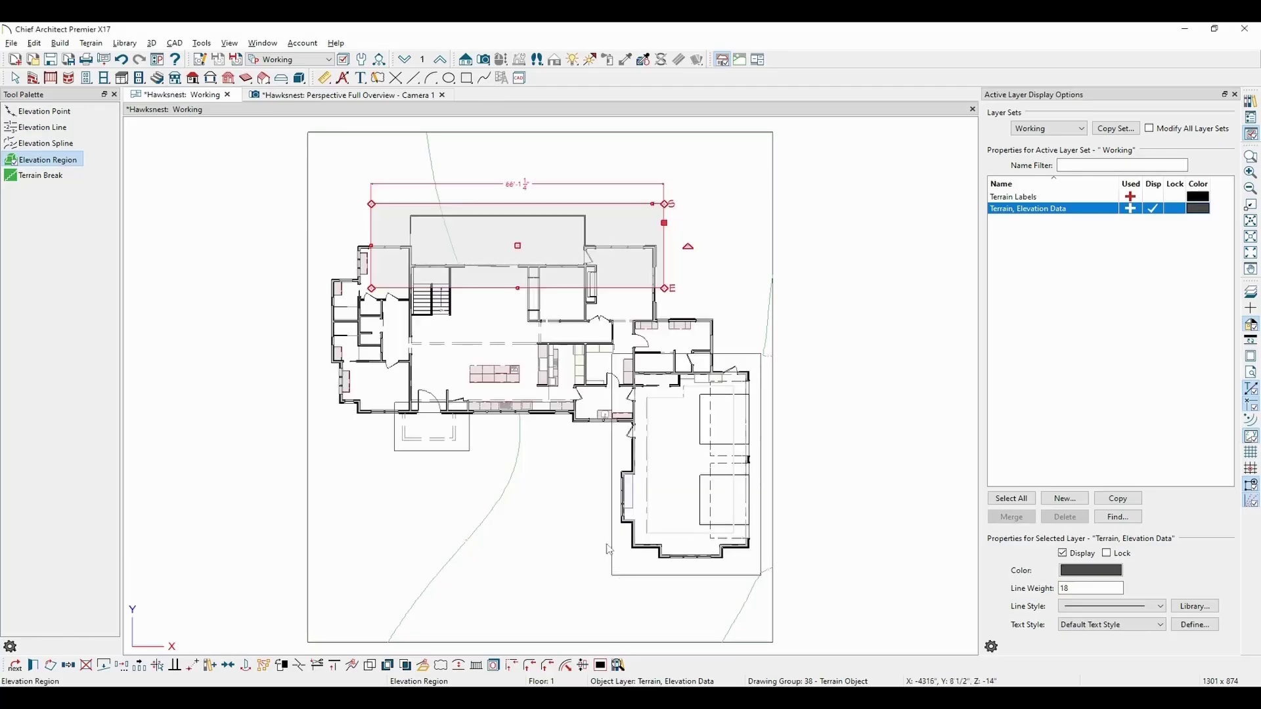
left_click(483, 59)
- Place a full camera view of the house exterior and orbit it toward the stone wall
left_click_drag(452, 210, 487, 266)
left_click_drag(504, 489, 407, 464)
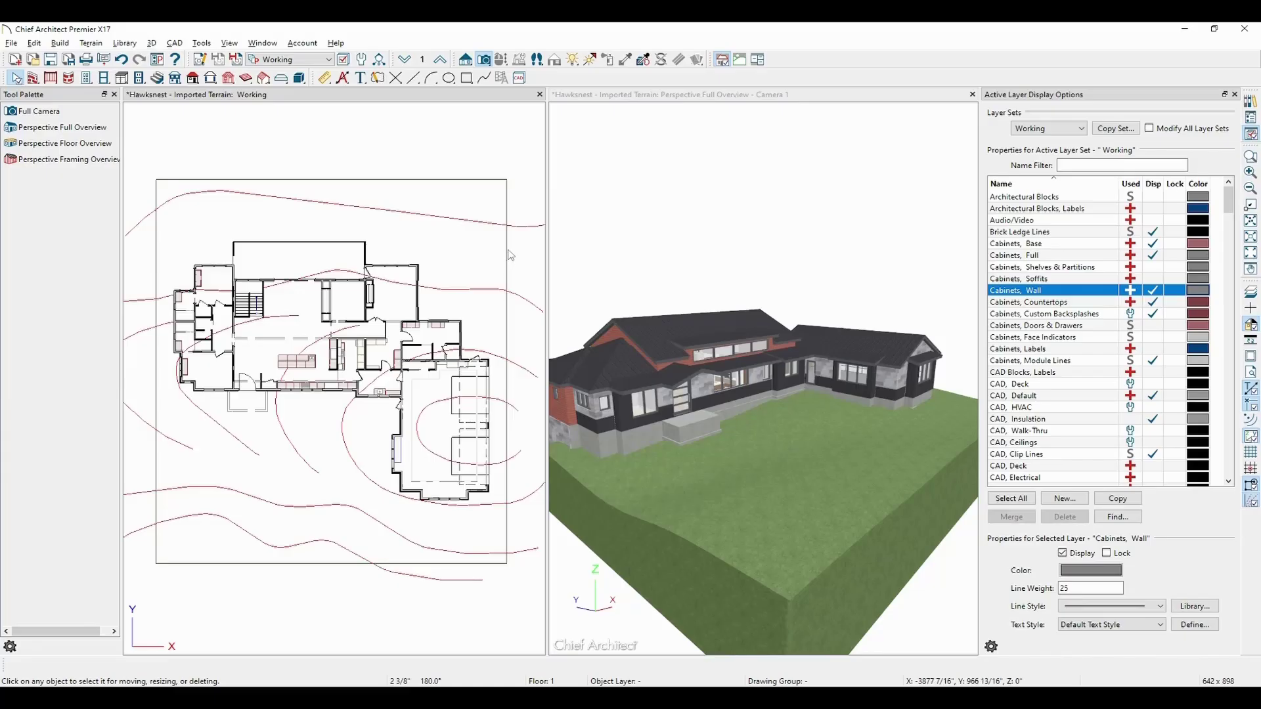
- Open the terrain's settings and confirm them so the terrain rebuilds
double_click(508, 255)
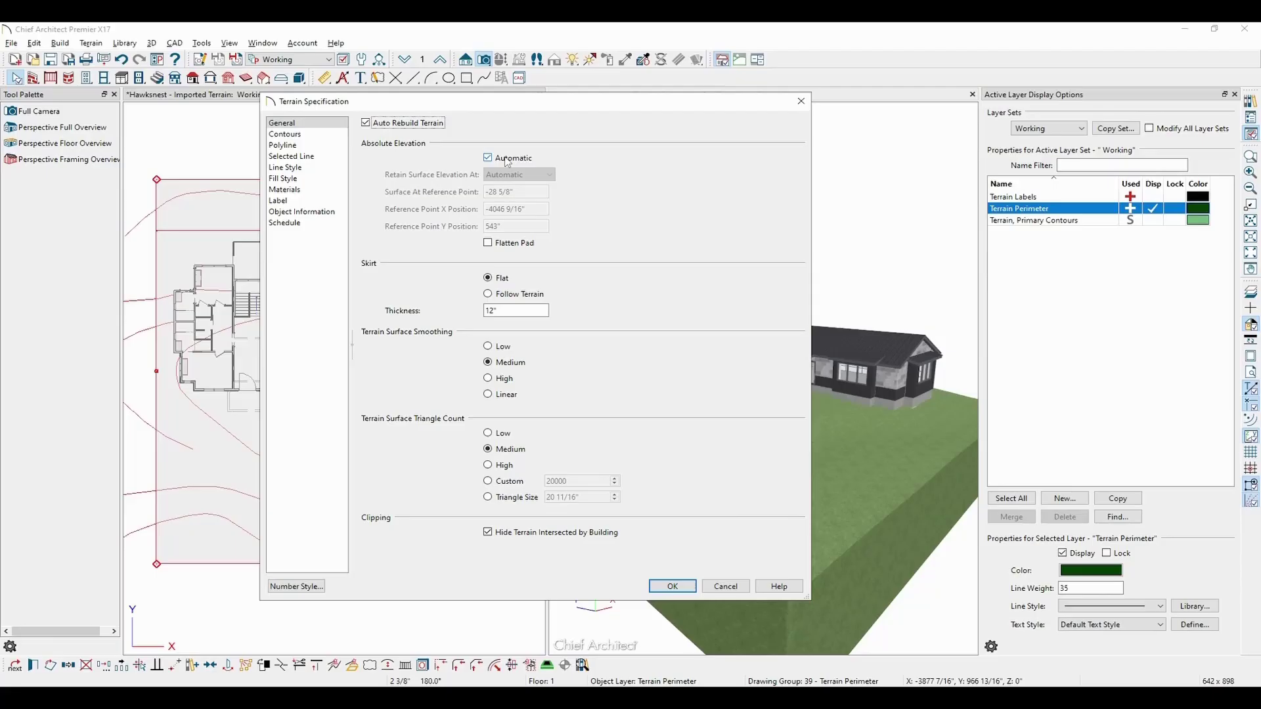
left_click_drag(549, 103, 418, 131)
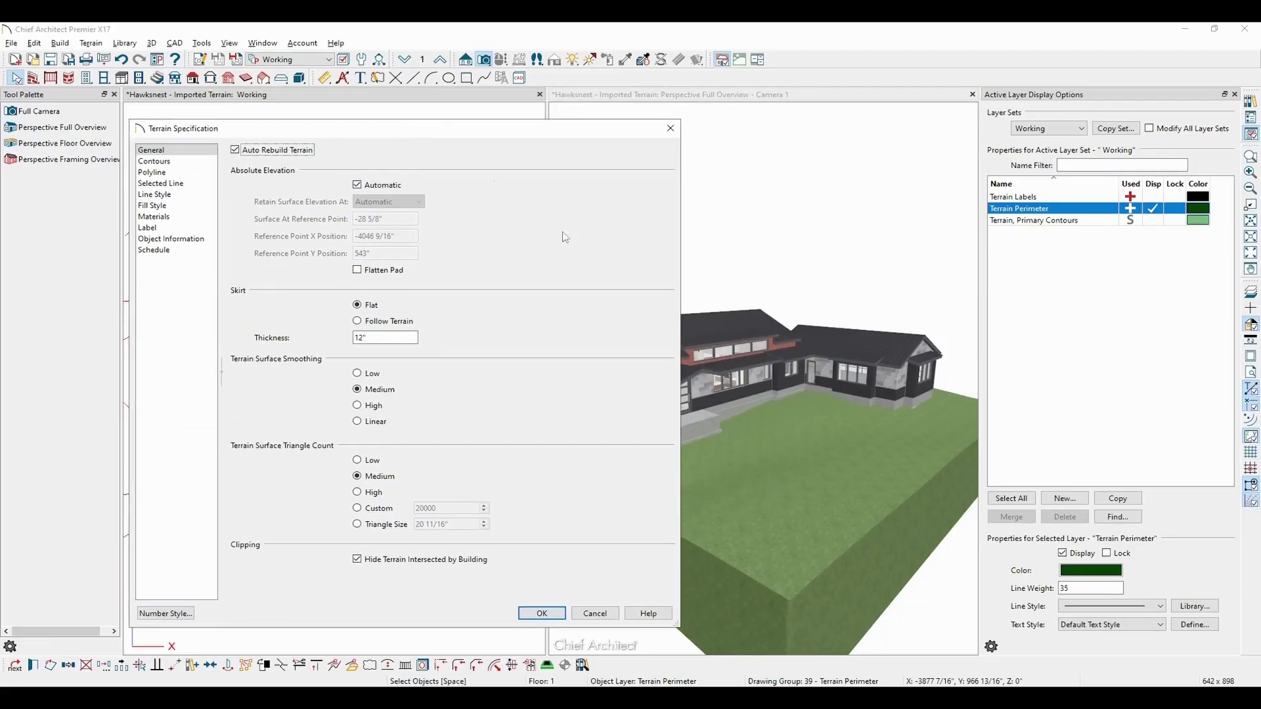
left_click(542, 613)
- Turn on display of the Terrain, Primary Contours layer in the plan
left_click(506, 529)
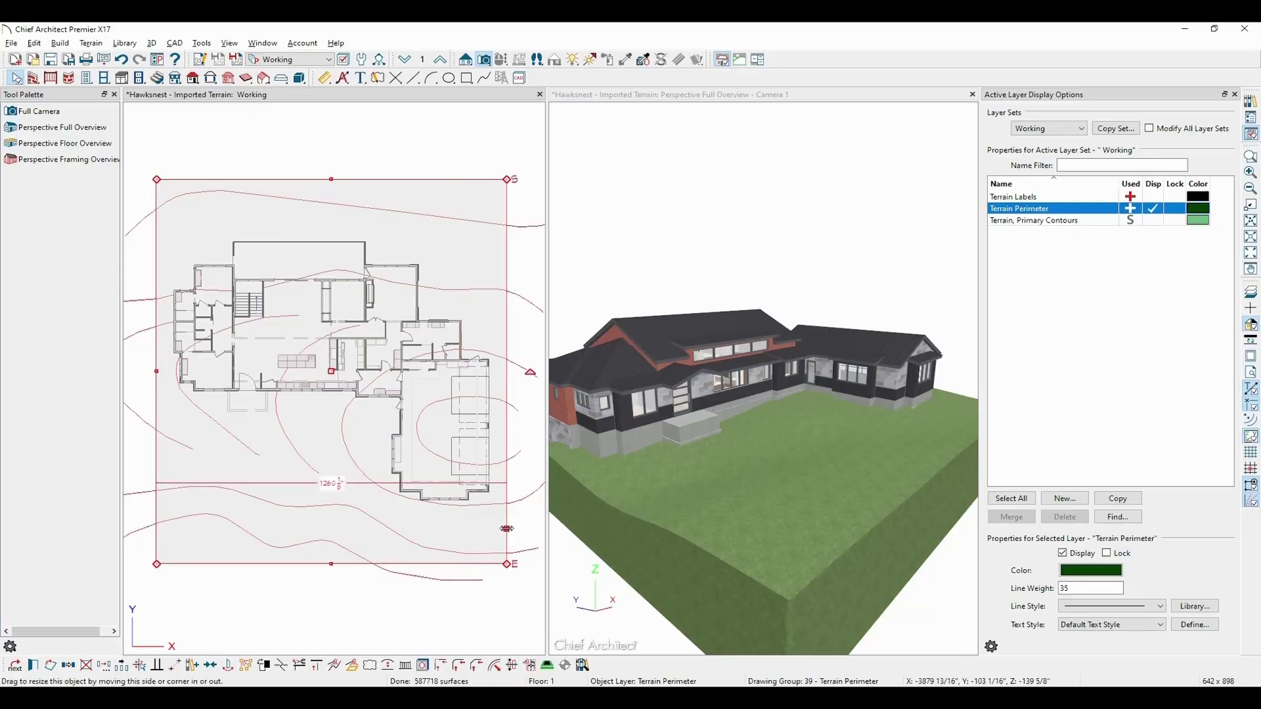
left_click(1091, 221)
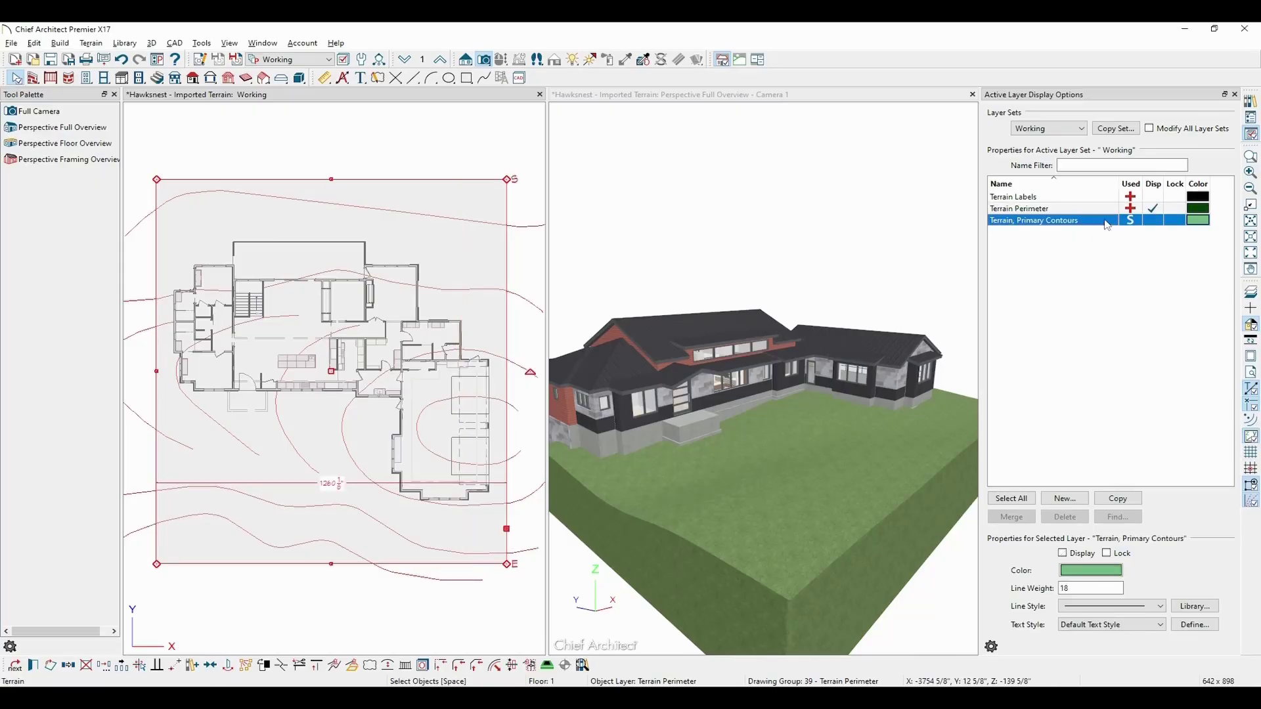
left_click(1154, 221)
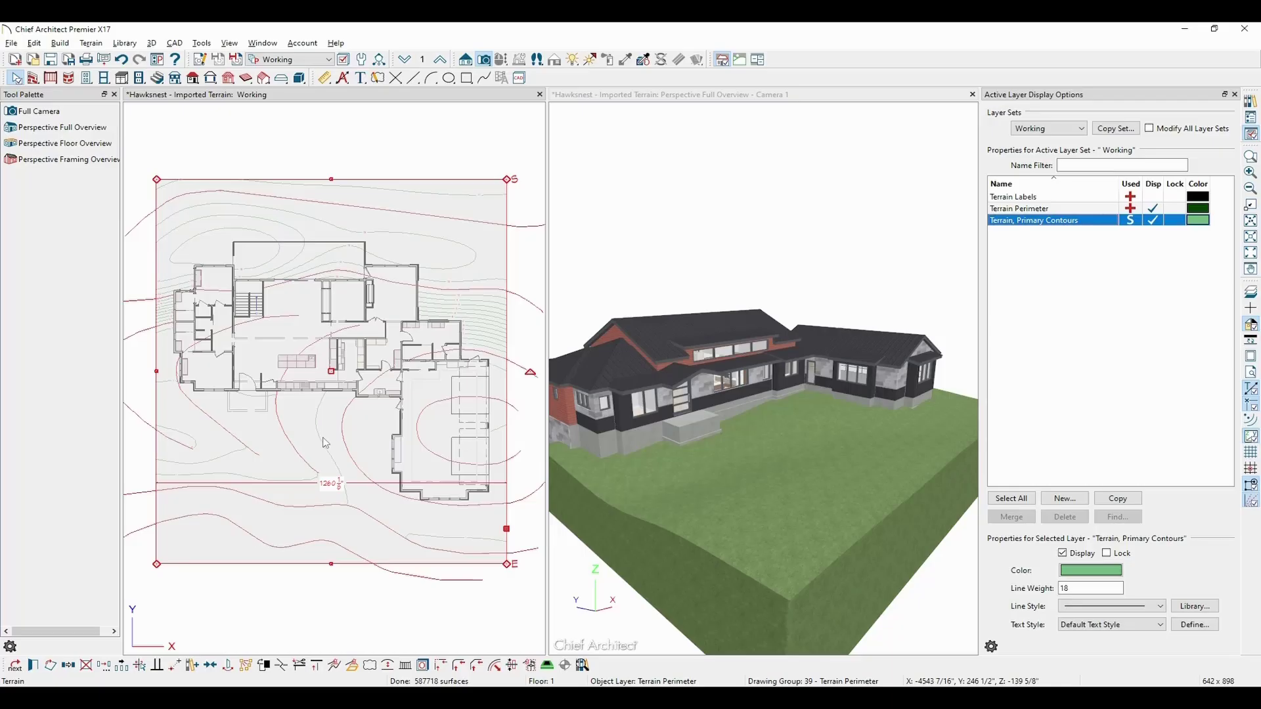
left_click(289, 432)
scroll(289, 431, "up", 8)
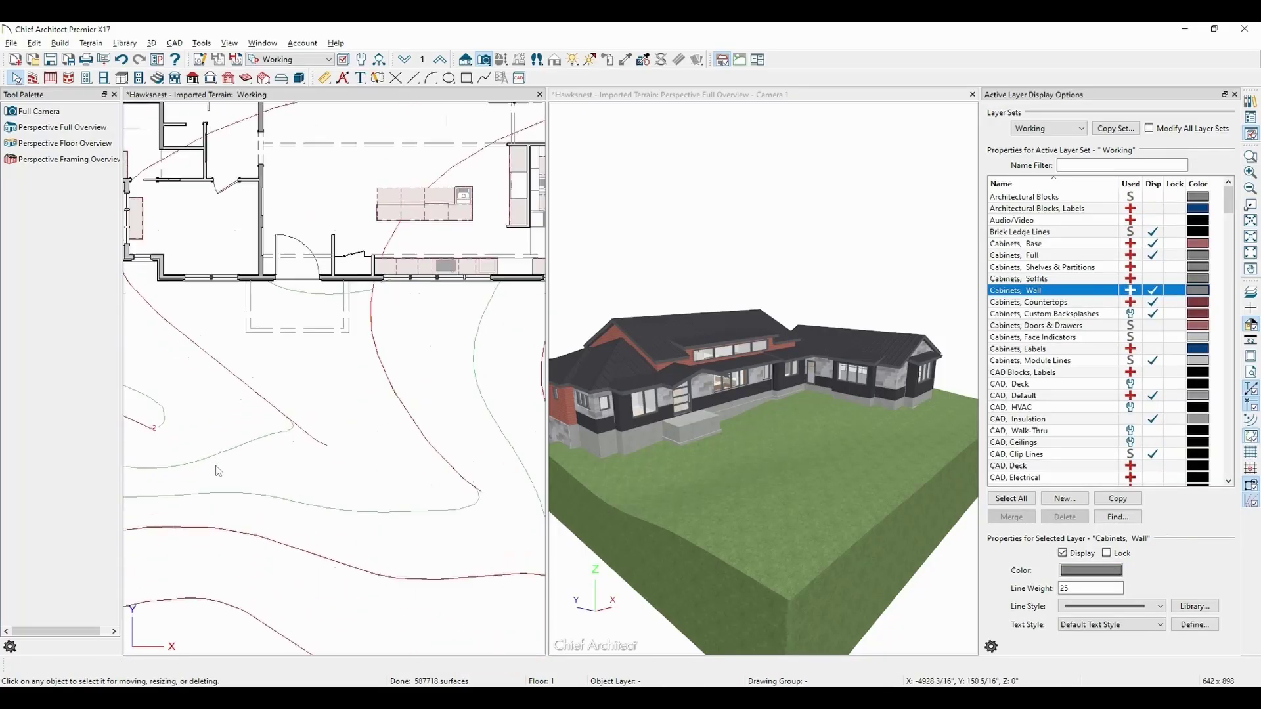
key("Escape")
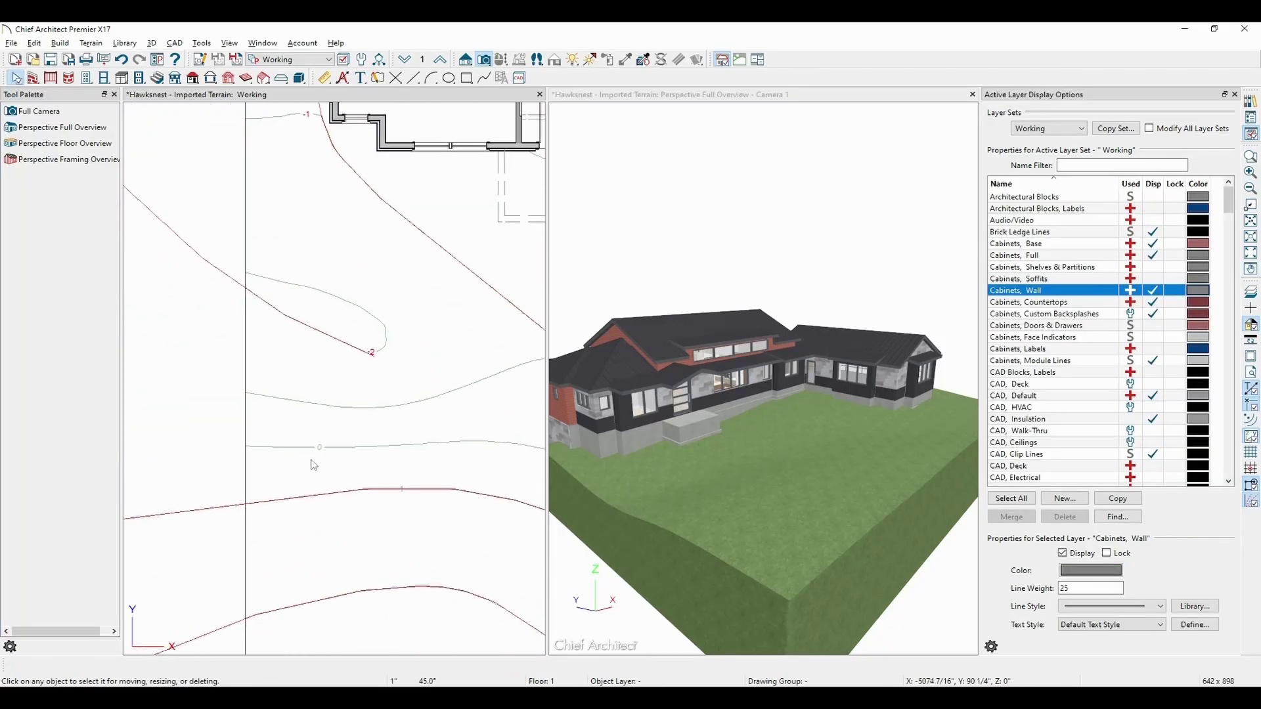
scroll(466, 428, "right", 5)
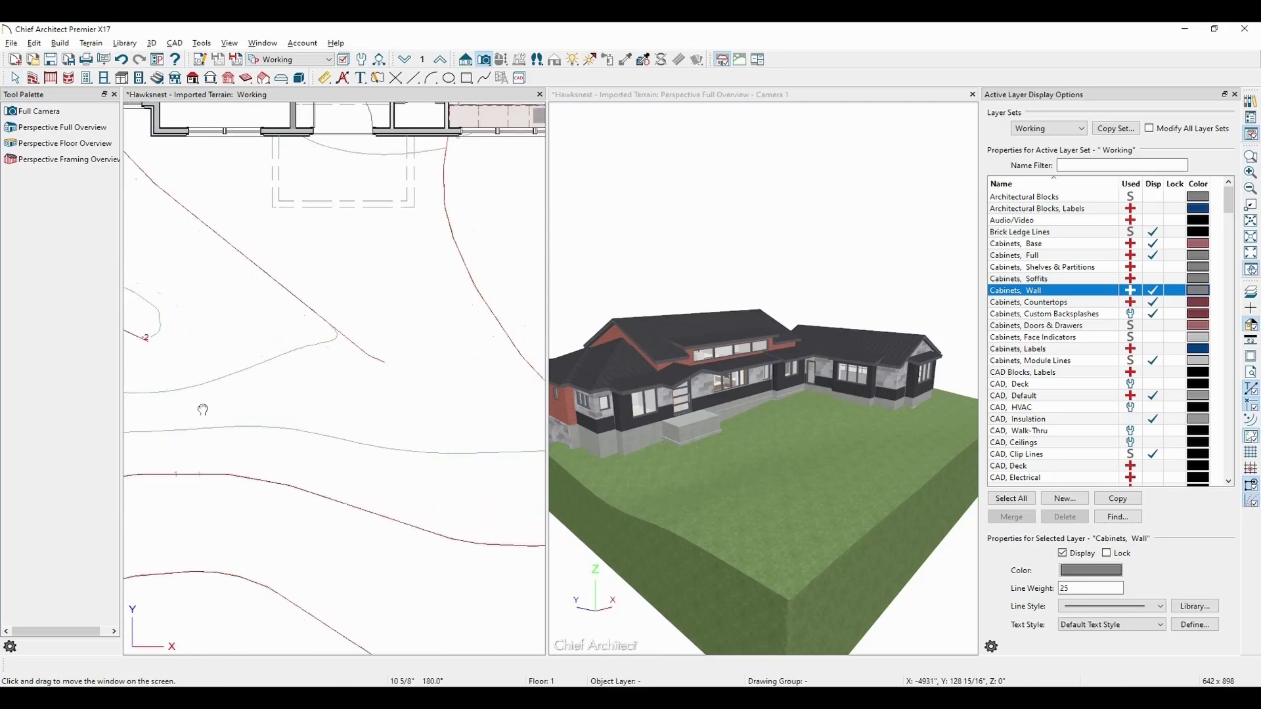
- Check the red contour line's elevation, then reopen the terrain's settings from its perimeter
double_click(409, 360)
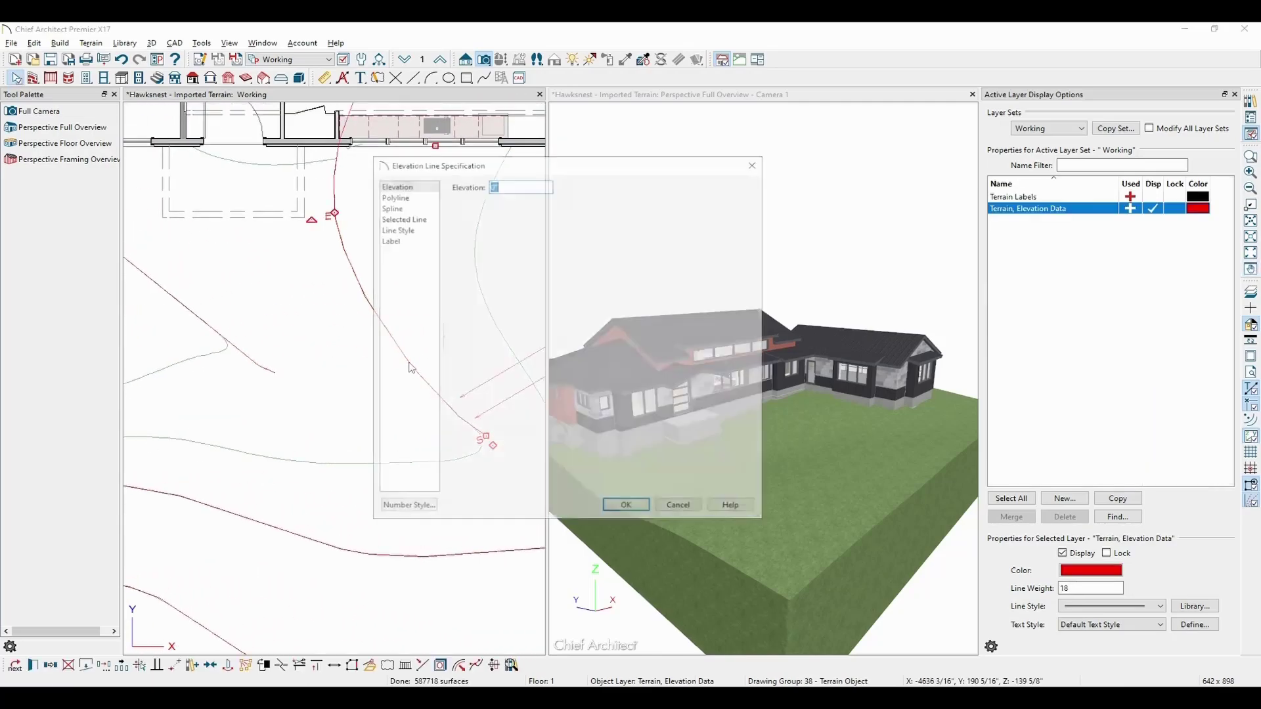
left_click(527, 184)
key("Return")
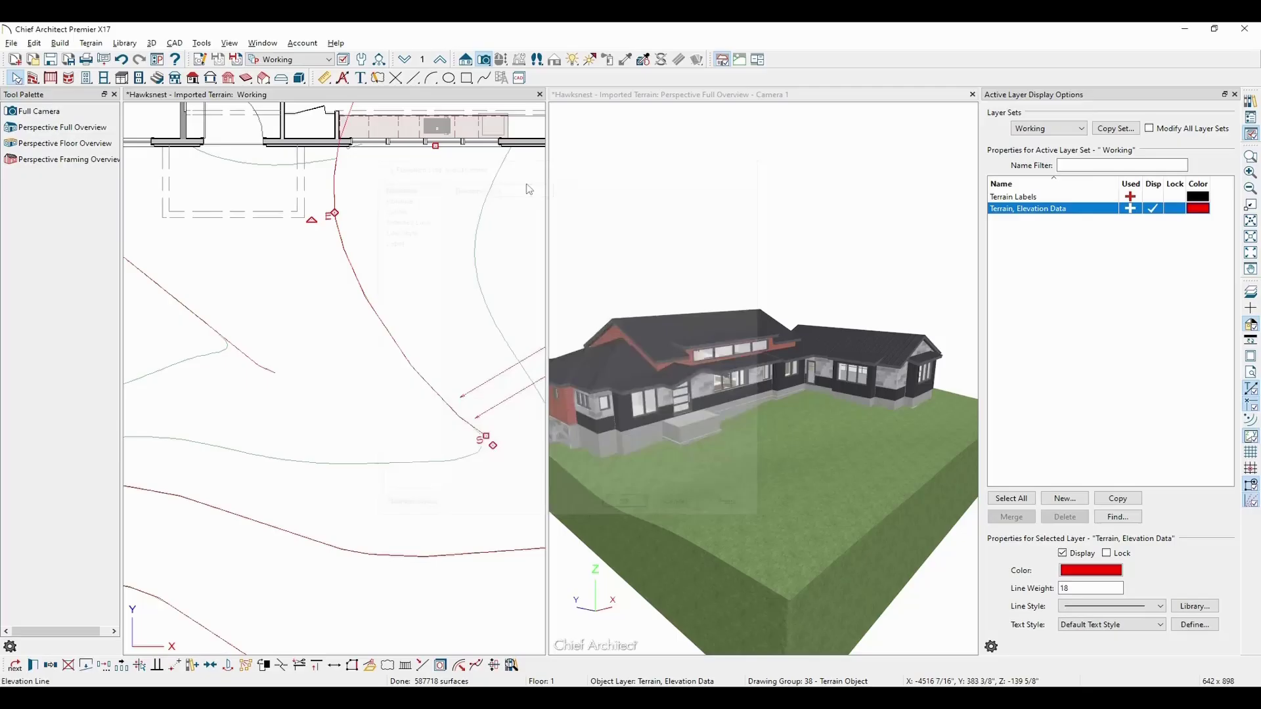
scroll(262, 186, "down", 1)
scroll(263, 186, "down", 3)
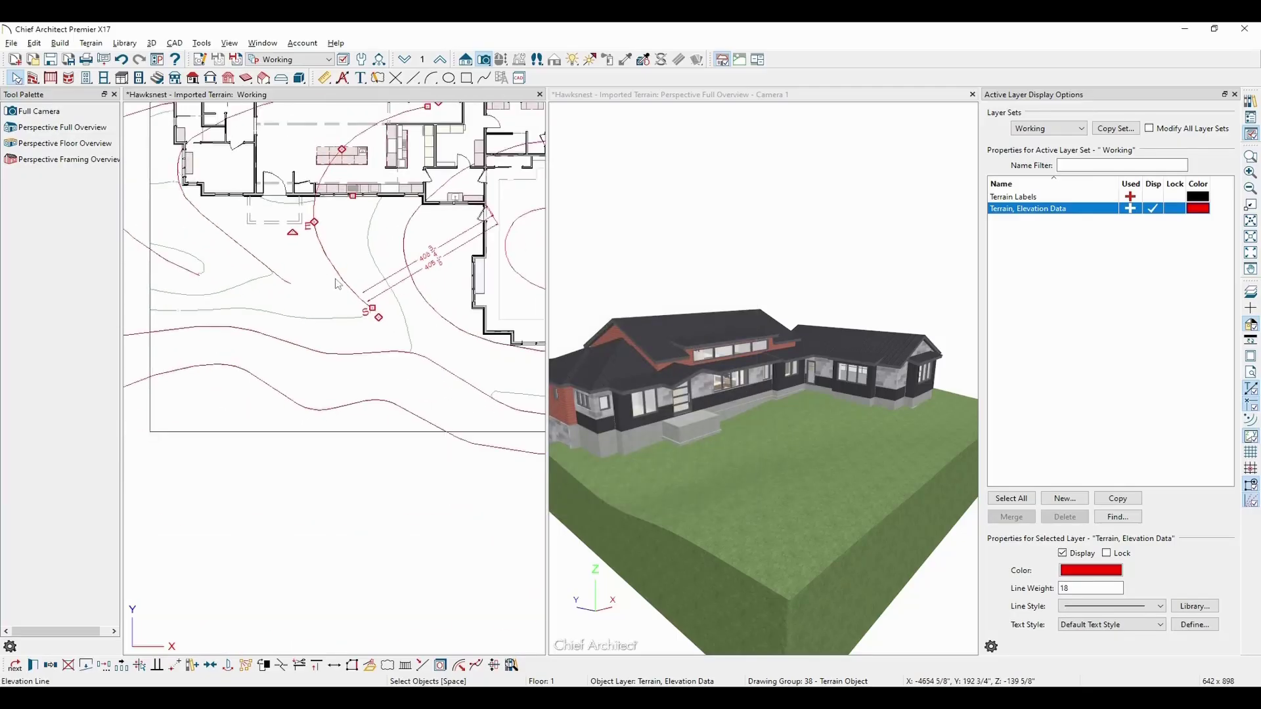
double_click(309, 511)
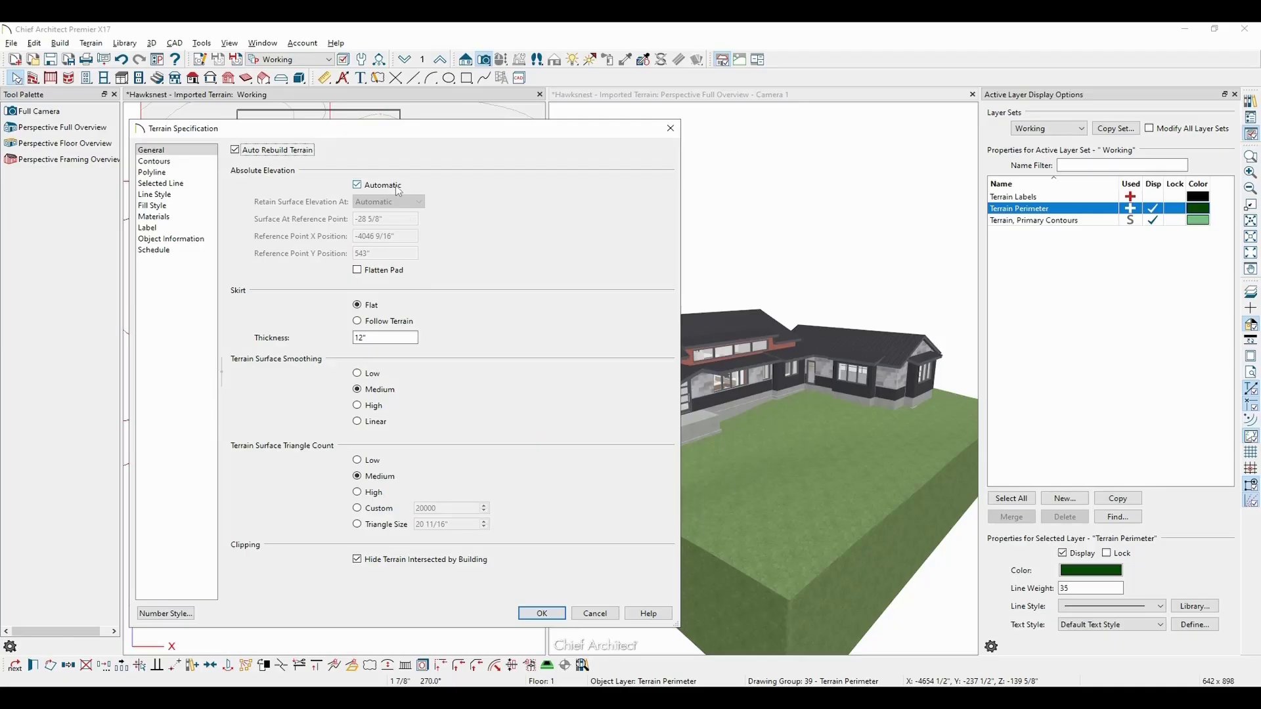
- Turn off Automatic and retain the terrain surface at Contour 0 with elevation -18"
left_click(396, 186)
left_click(399, 202)
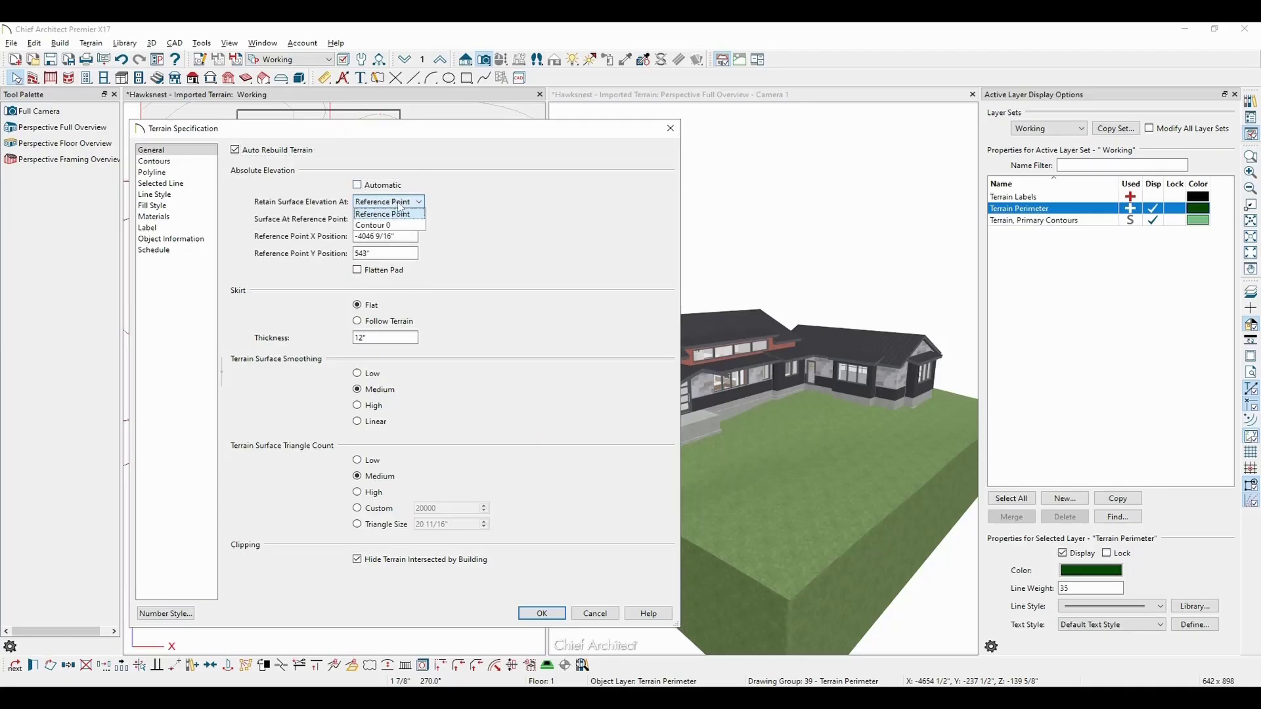
left_click(400, 225)
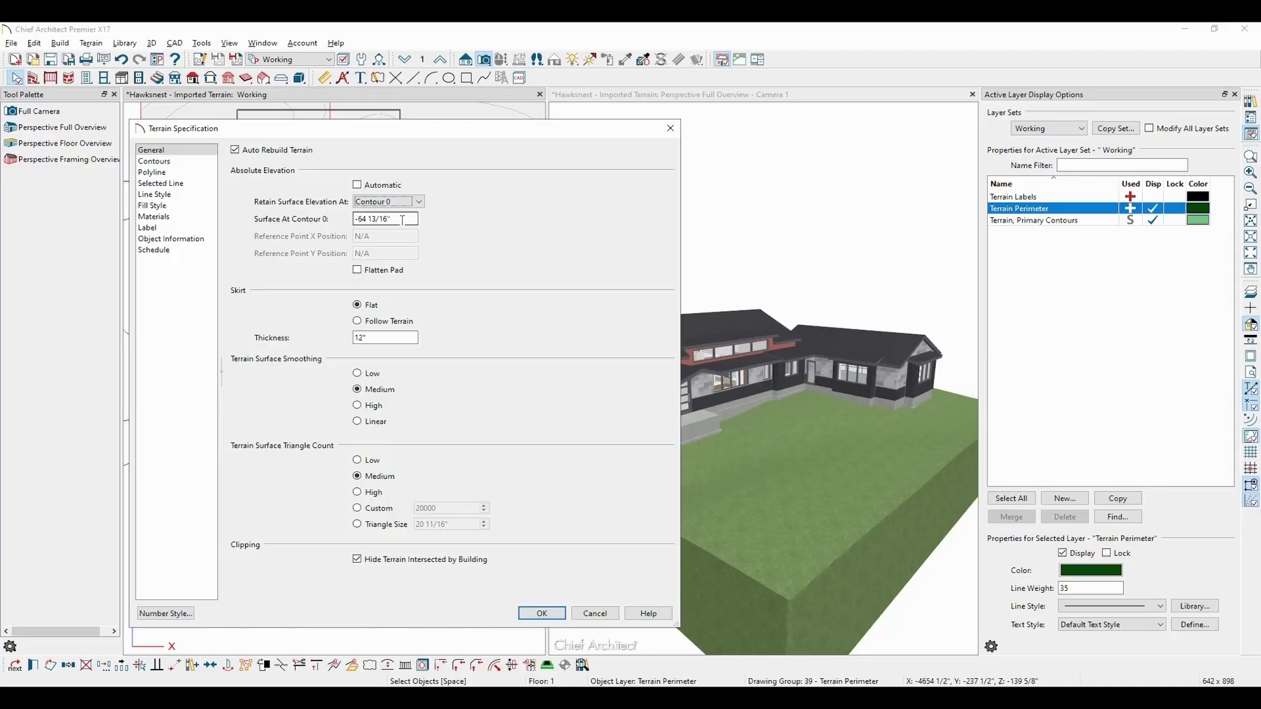
left_click_drag(393, 218, 341, 224)
type("-18")
left_click(542, 613)
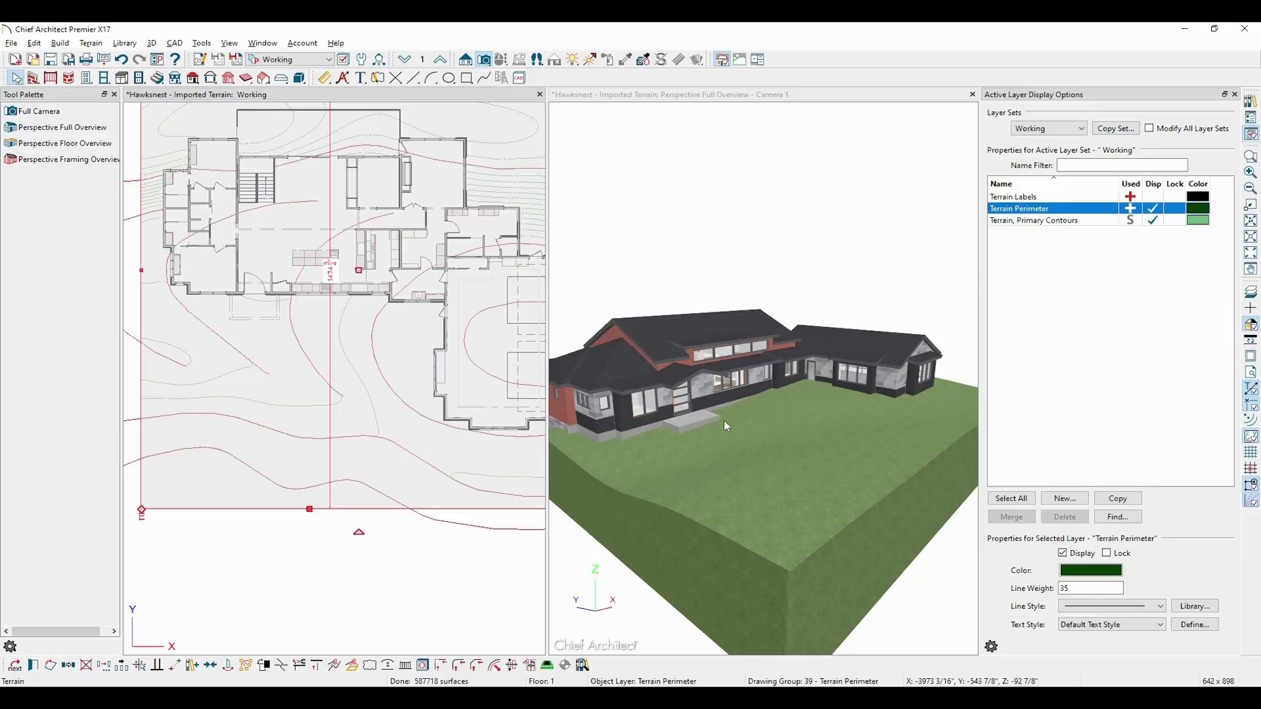
scroll(724, 420, "up", 5)
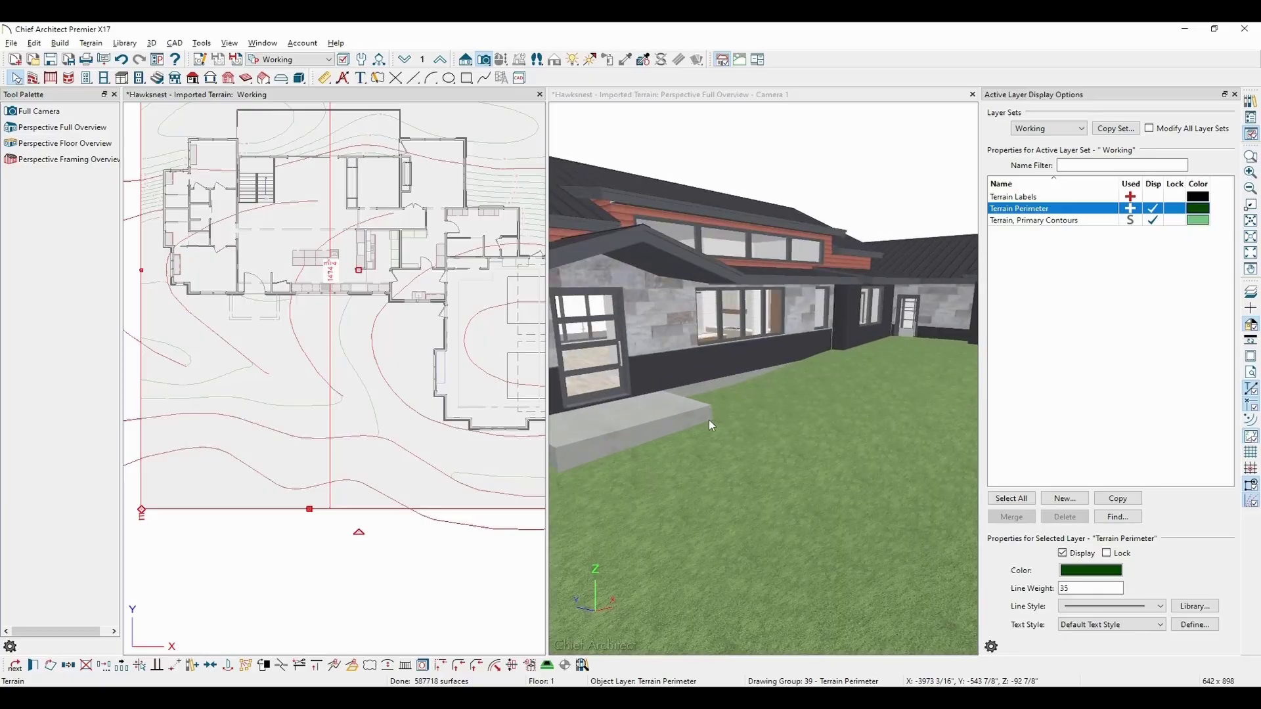